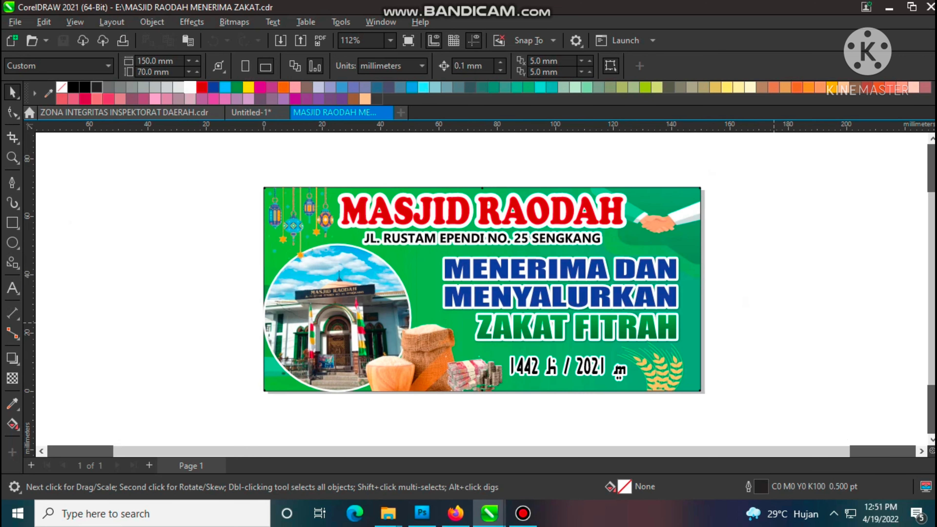
Step: Bring the old mosque banner design into the Untitled-1 document and place it beside the new banner page
{"action": "key", "text": "shift+F4"}
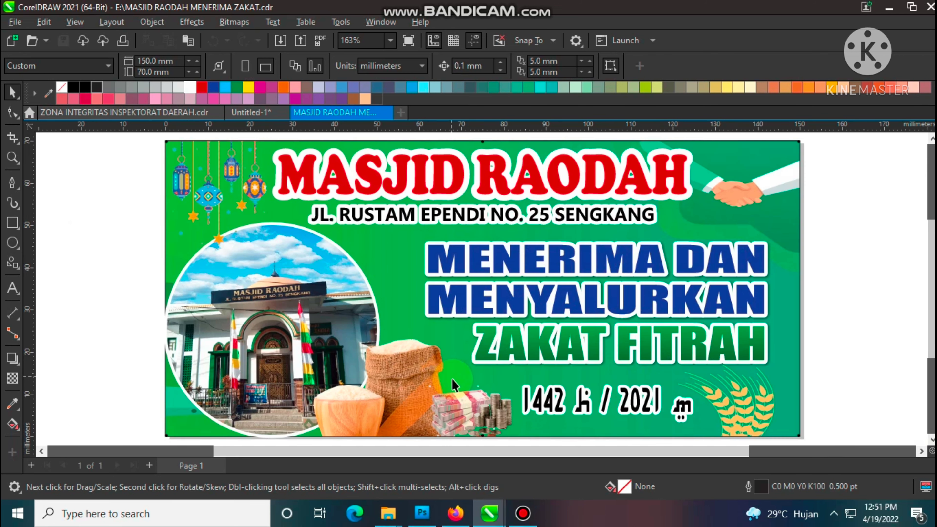
{"action": "left_click", "coordinate": [495, 385]}
{"action": "left_click_drag", "start_coordinate": [249, 115], "coordinate": [188, 315]}
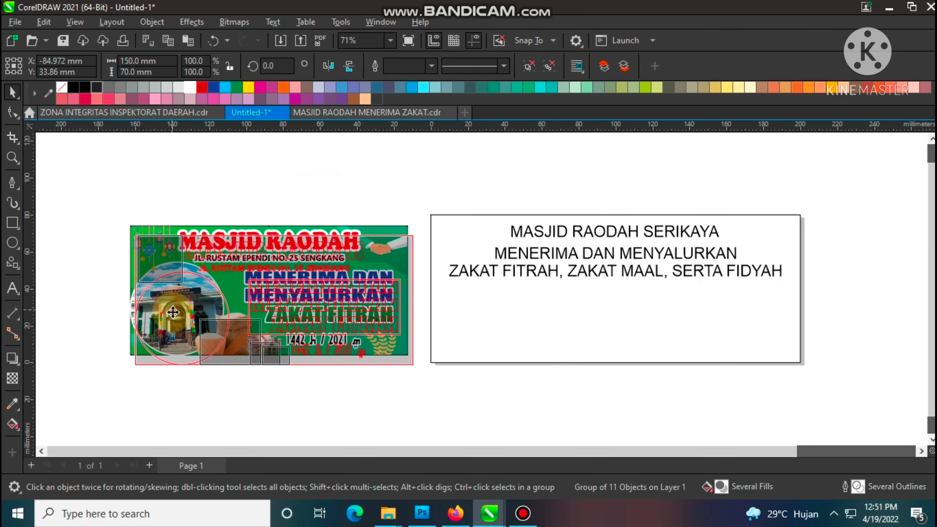
Step: Move the circular mosque photo onto the lower-left corner of the banner page and size it to about 45 mm
{"action": "left_click", "coordinate": [164, 299], "text": "ctrl"}
{"action": "left_click_drag", "start_coordinate": [466, 311], "coordinate": [466, 311]}
{"action": "scroll", "coordinate": [467, 301], "scroll_direction": "up", "scroll_amount": 1}
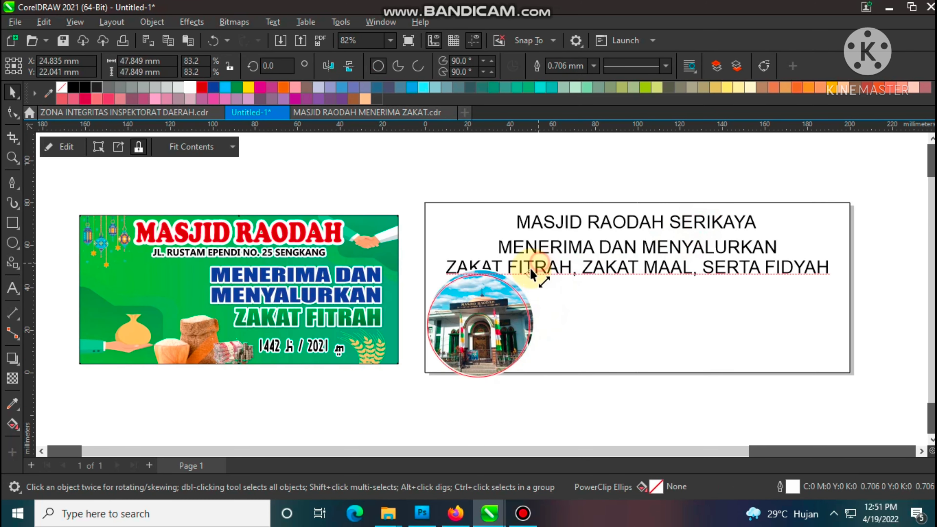
{"action": "scroll", "coordinate": [516, 288], "scroll_direction": "up", "scroll_amount": 7}
{"action": "scroll", "coordinate": [640, 324], "scroll_direction": "down", "scroll_amount": 7}
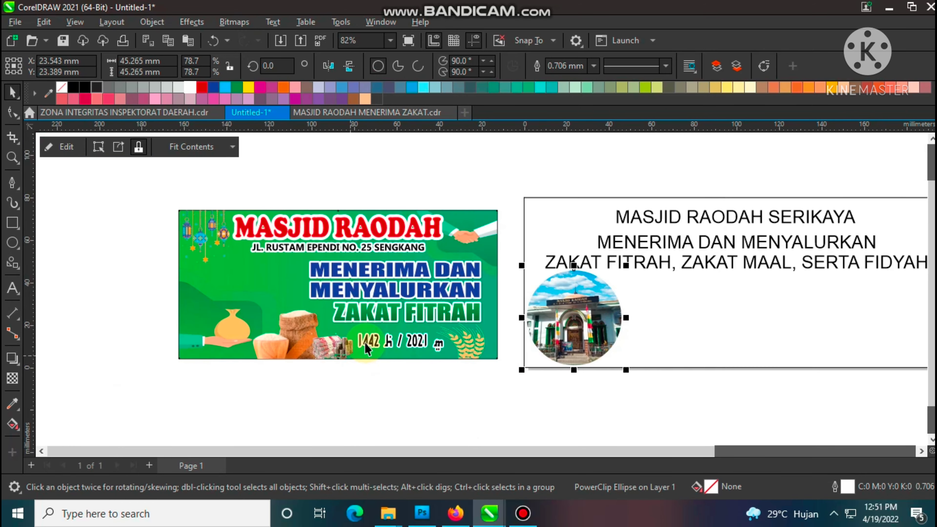
Step: Move the rice sack and money pictures beside the mosque photo, resting on the page's bottom edge
{"action": "left_click", "coordinate": [332, 345]}
{"action": "left_click_drag", "start_coordinate": [276, 344], "coordinate": [659, 341]}
{"action": "scroll", "coordinate": [719, 347], "scroll_direction": "up", "scroll_amount": 4}
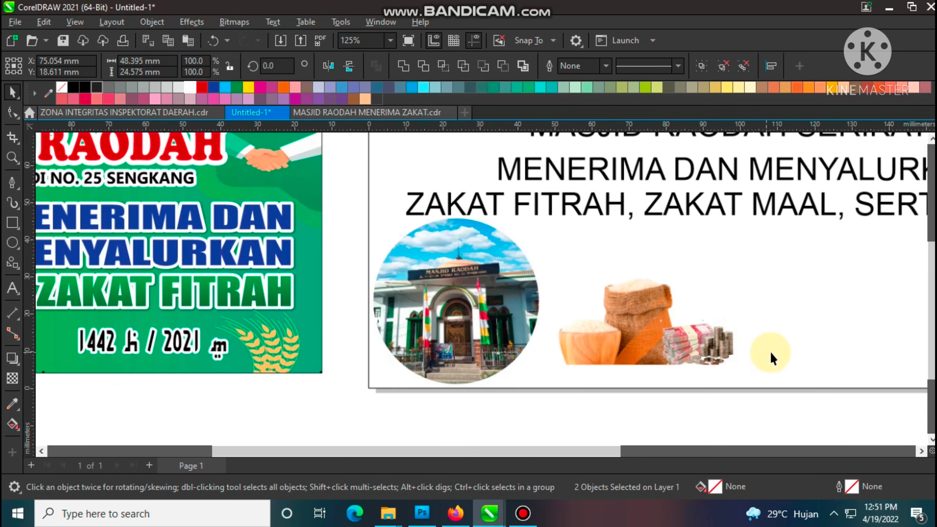
{"action": "left_click_drag", "start_coordinate": [576, 351], "coordinate": [505, 353]}
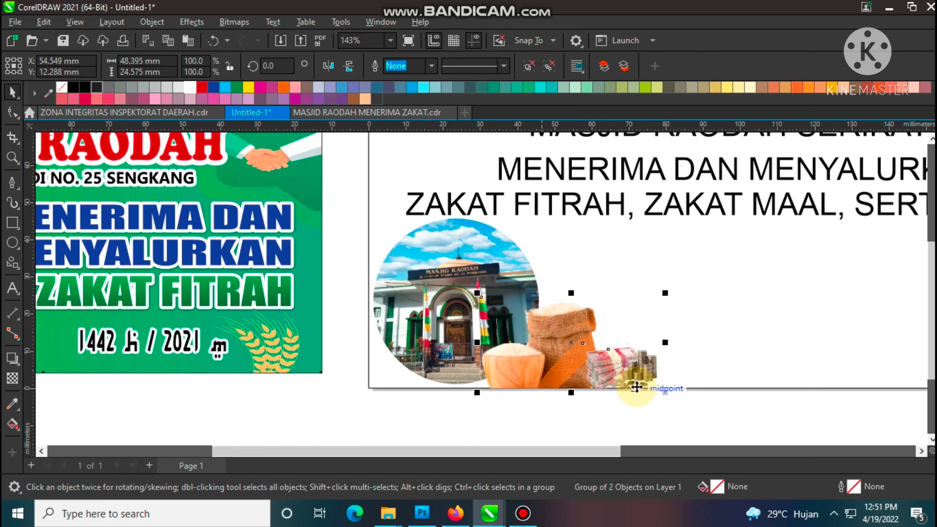
{"action": "scroll", "coordinate": [505, 369], "scroll_direction": "up", "scroll_amount": 4}
Step: Fit the green background image to the 200 × 80 mm page and send it behind the other objects
{"action": "left_click", "coordinate": [498, 441]}
{"action": "scroll", "coordinate": [487, 360], "scroll_direction": "down", "scroll_amount": 6}
{"action": "left_click_drag", "start_coordinate": [70, 259], "coordinate": [694, 292]}
{"action": "type", "text": "100"}
{"action": "key", "text": "Return"}
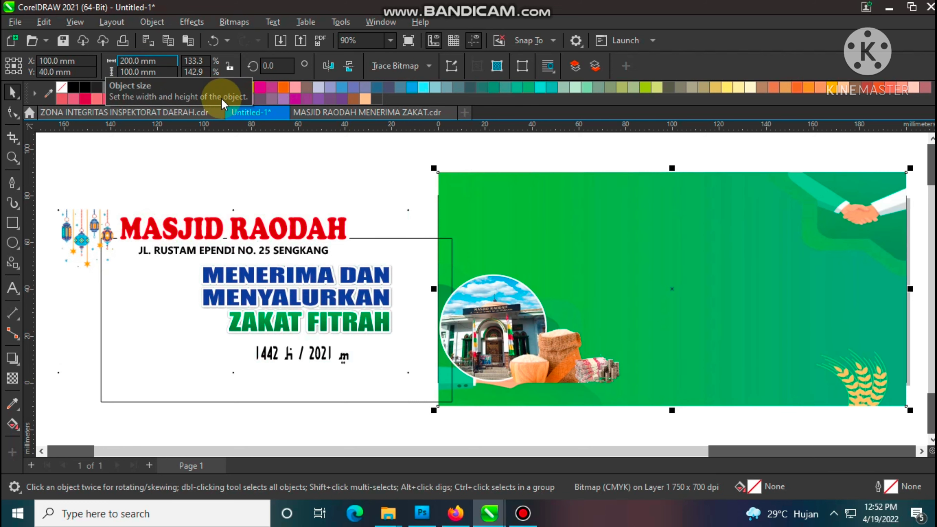
{"action": "key", "text": "shift+Page_Down"}
{"action": "scroll", "coordinate": [558, 188], "scroll_direction": "down", "scroll_amount": 2}
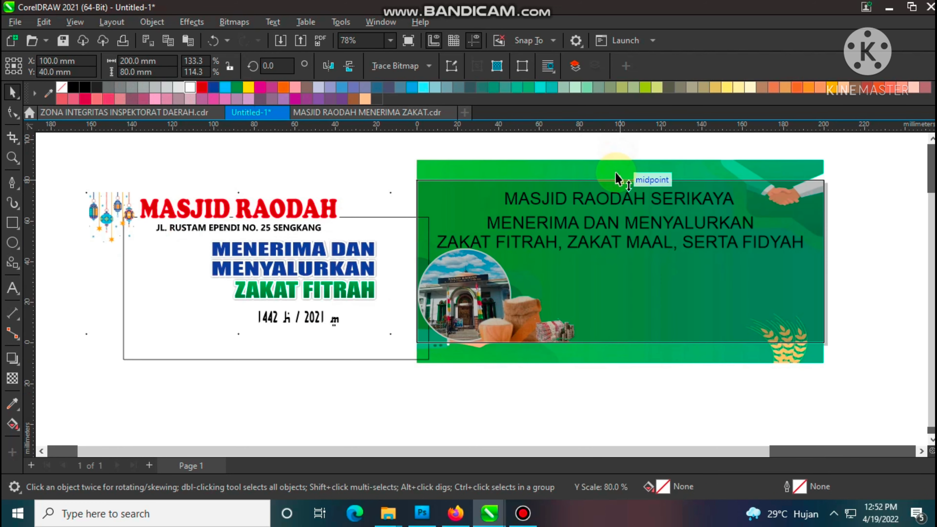
{"action": "key", "text": "ctrl+z"}
Step: Delete the leftover lanterns, old texts and frame beside the banner page
{"action": "left_click", "coordinate": [290, 256]}
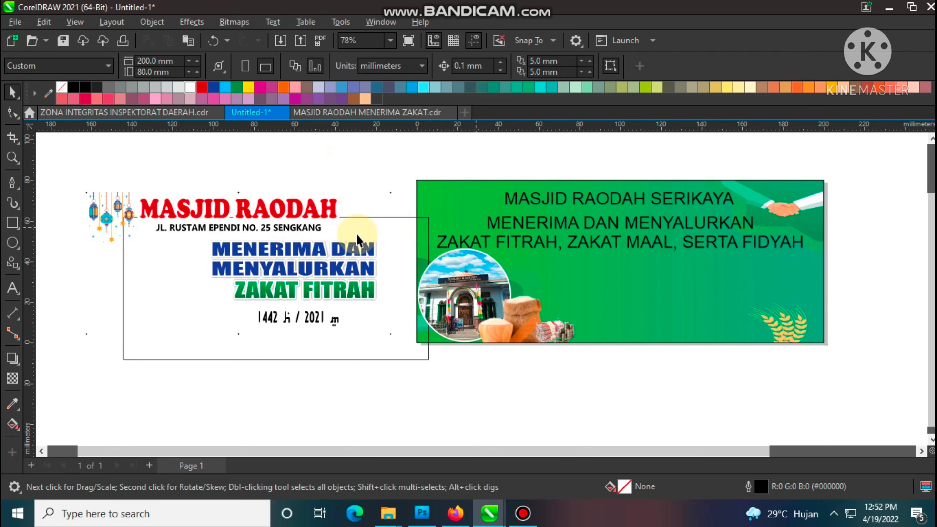
{"action": "left_click", "coordinate": [317, 210]}
{"action": "left_click_drag", "start_coordinate": [111, 216], "coordinate": [266, 217]}
{"action": "scroll", "coordinate": [166, 214], "scroll_direction": "up", "scroll_amount": 2}
{"action": "scroll", "coordinate": [213, 227], "scroll_direction": "up", "scroll_amount": 2}
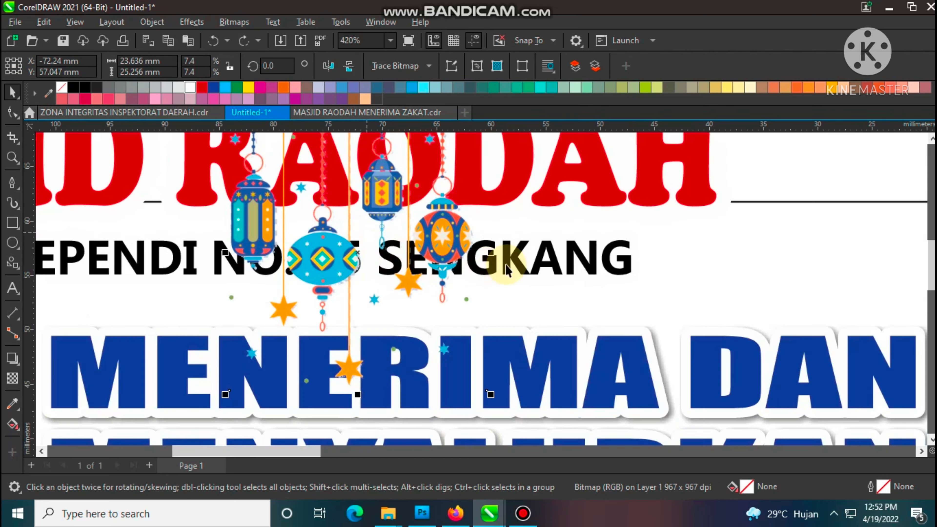
{"action": "scroll", "coordinate": [193, 193], "scroll_direction": "down", "scroll_amount": 4}
{"action": "key", "text": "Delete"}
{"action": "key", "text": "F4"}
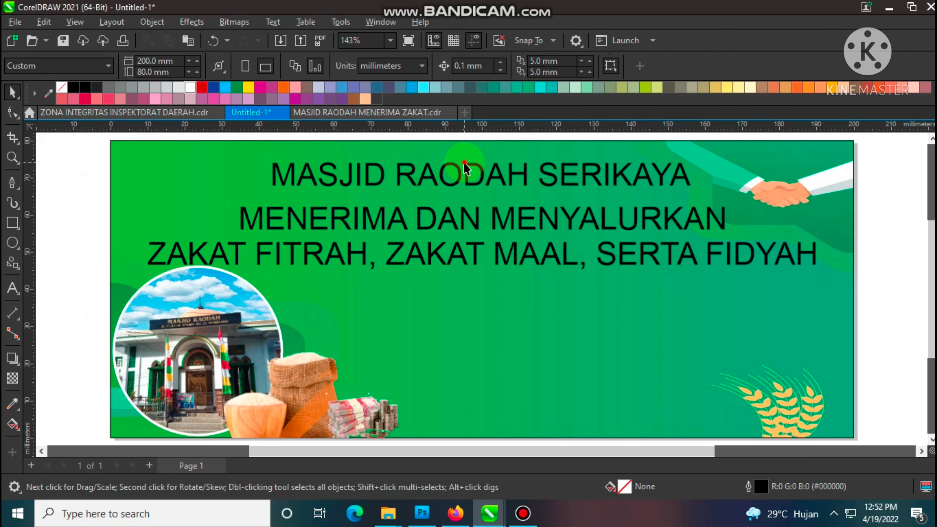
Step: Format the MASJID RAODAH SERIKAYA heading in Impact at about 35 pt with a red fill
{"action": "left_click", "coordinate": [468, 173]}
{"action": "left_click", "coordinate": [479, 65]}
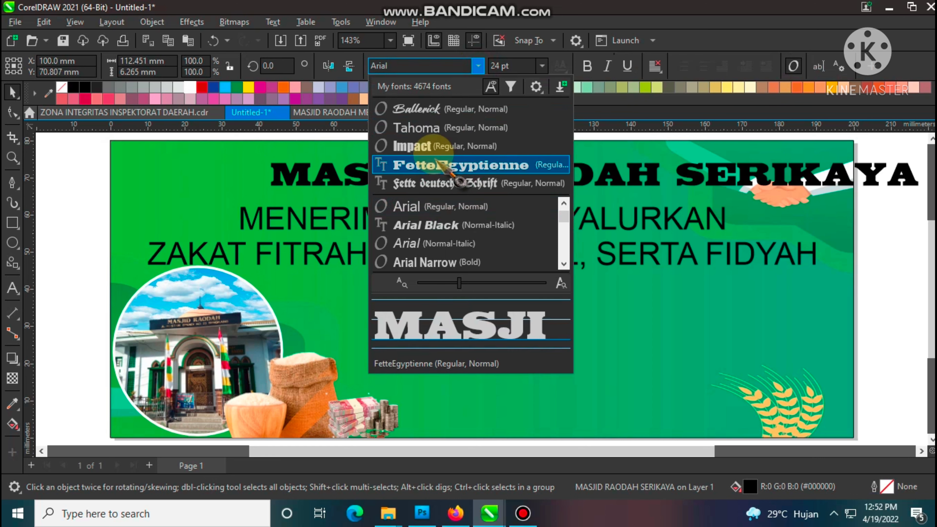
{"action": "left_click", "coordinate": [424, 145]}
{"action": "left_click_drag", "start_coordinate": [592, 180], "coordinate": [690, 188]}
{"action": "key", "text": "Escape"}
{"action": "left_click", "coordinate": [565, 210]}
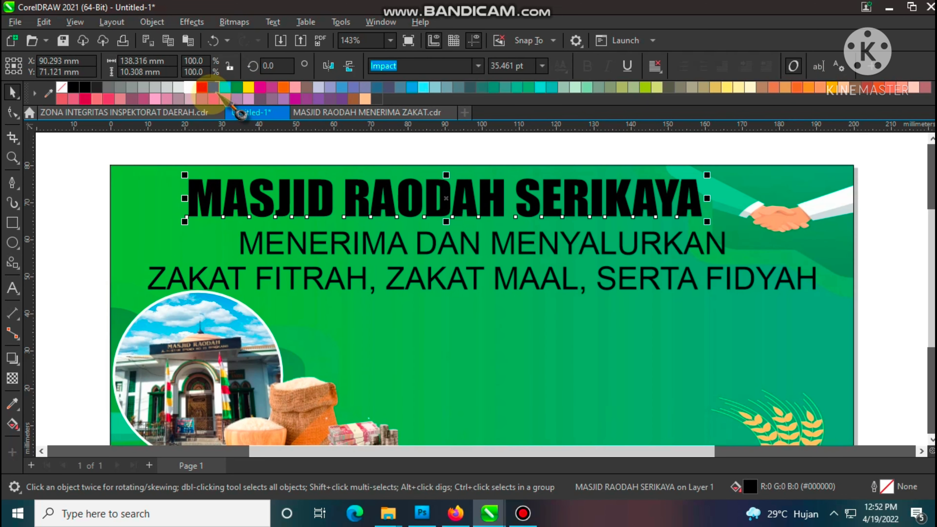
{"action": "left_click", "coordinate": [202, 87]}
Step: Break the second text so that ZAKAT FITRAH, ZAKAT MAAL and SERTA FIDYAH each stand on their own line
{"action": "double_click", "coordinate": [429, 278]}
{"action": "left_click", "coordinate": [387, 279]}
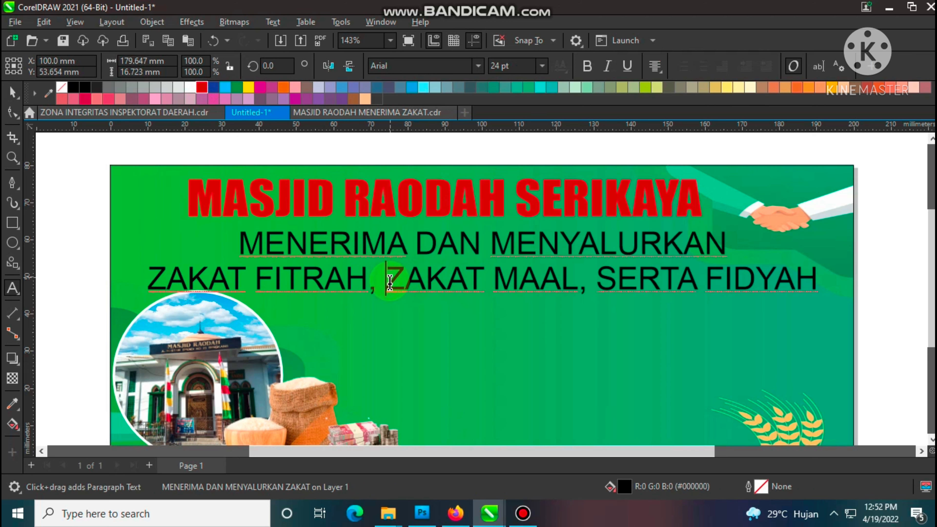
{"action": "key", "text": "Return"}
{"action": "left_click", "coordinate": [483, 313]}
{"action": "key", "text": "Return"}
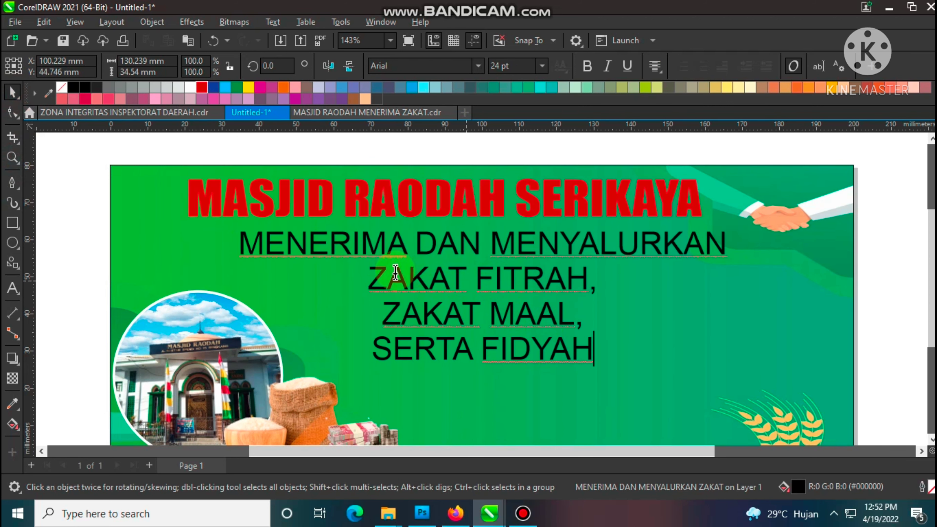
Step: Cut the three lines from ZAKAT FITRAH to SERTA FIDYAH and paste them as a separate text beside the banner
{"action": "left_click_drag", "start_coordinate": [391, 272], "coordinate": [675, 380]}
{"action": "key", "text": "ctrl+c"}
{"action": "key", "text": "Delete"}
{"action": "key", "text": "F3"}
{"action": "left_click", "coordinate": [836, 325]}
{"action": "key", "text": "ctrl+v"}
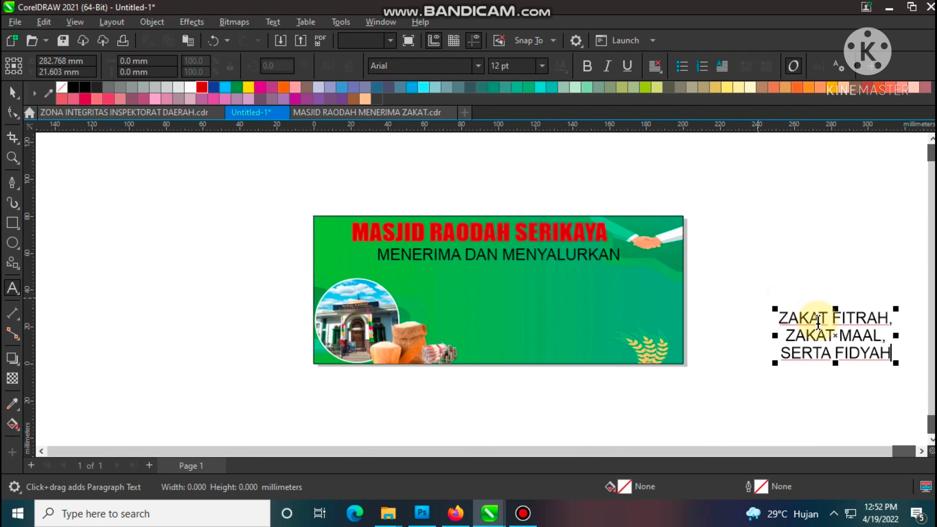
Step: Add a dash and a space before each of the three lines in the separate list text
{"action": "scroll", "coordinate": [774, 332], "scroll_direction": "up", "scroll_amount": 4}
{"action": "left_click", "coordinate": [700, 292]}
{"action": "type", "text": "-"}
{"action": "left_click", "coordinate": [696, 328]}
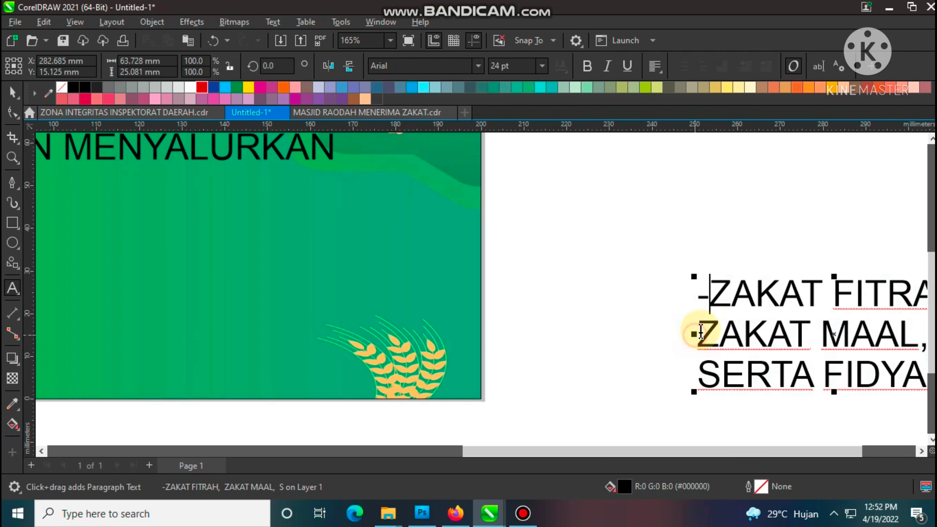
{"action": "type", "text": "-"}
{"action": "left_click", "coordinate": [701, 382]}
{"action": "type", "text": "-"}
{"action": "left_click", "coordinate": [12, 92]}
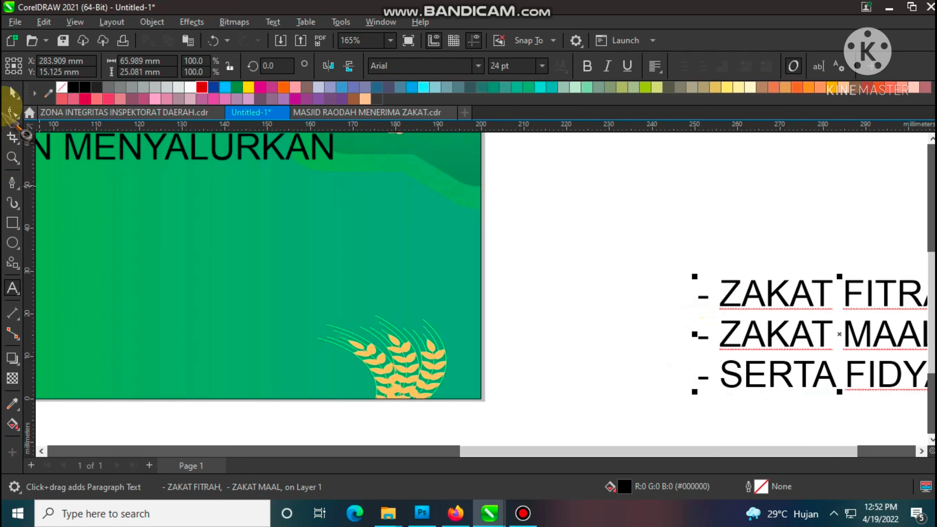
Step: Move the dashed list onto the middle of the banner and lower the MENERIMA DAN MENYALURKAN line towards it
{"action": "scroll", "coordinate": [791, 293], "scroll_direction": "down", "scroll_amount": 3}
{"action": "left_click_drag", "start_coordinate": [791, 293], "coordinate": [383, 273]}
{"action": "scroll", "coordinate": [403, 268], "scroll_direction": "up", "scroll_amount": 2}
{"action": "left_click", "coordinate": [553, 207]}
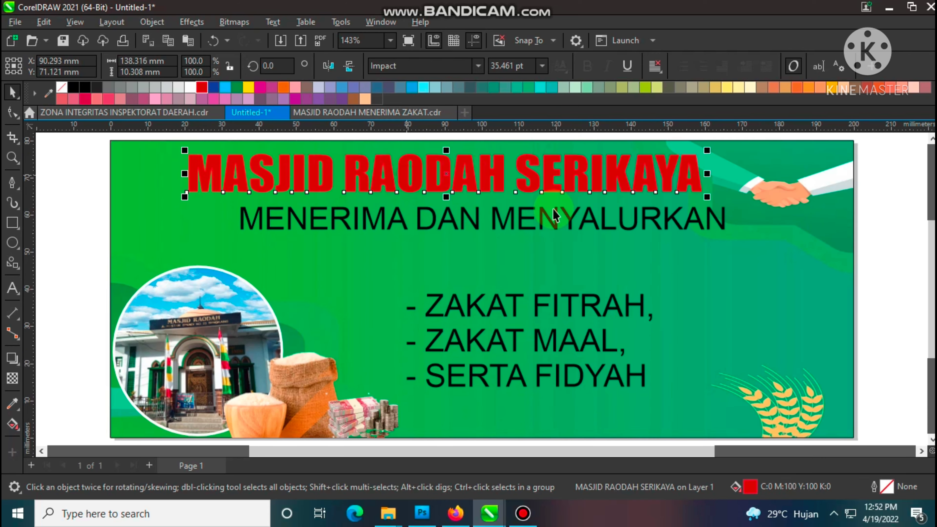
{"action": "left_click_drag", "start_coordinate": [586, 221], "coordinate": [587, 263]}
Step: Move the red heading down slightly and enlarge it to about 160 mm wide, centred on the banner
{"action": "left_click_drag", "start_coordinate": [443, 173], "coordinate": [443, 195]}
{"action": "left_click_drag", "start_coordinate": [707, 167], "coordinate": [789, 163]}
{"action": "left_click_drag", "start_coordinate": [487, 217], "coordinate": [493, 230]}
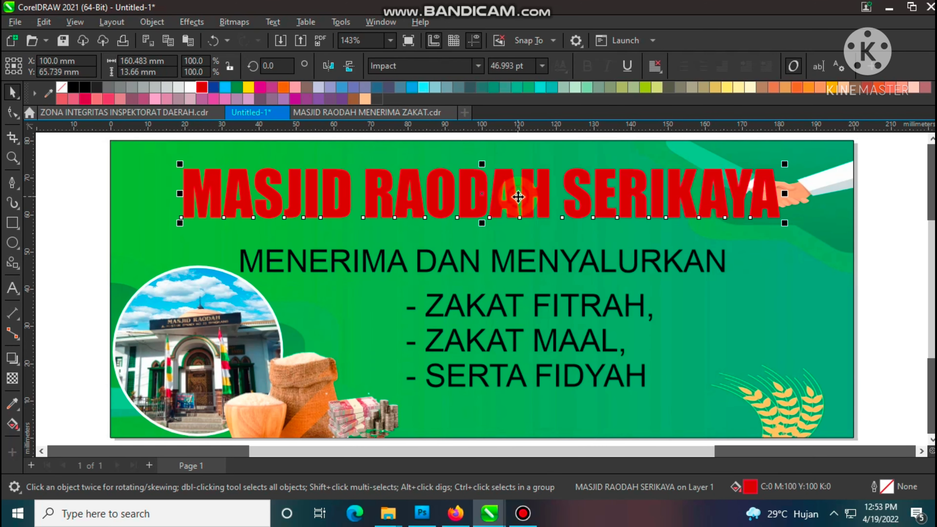
Step: Set the MENERIMA DAN MENYALURKAN line in Impact and enlarge it to about 135 mm wide and 12 mm high
{"action": "left_click", "coordinate": [622, 259]}
{"action": "key", "text": "Return"}
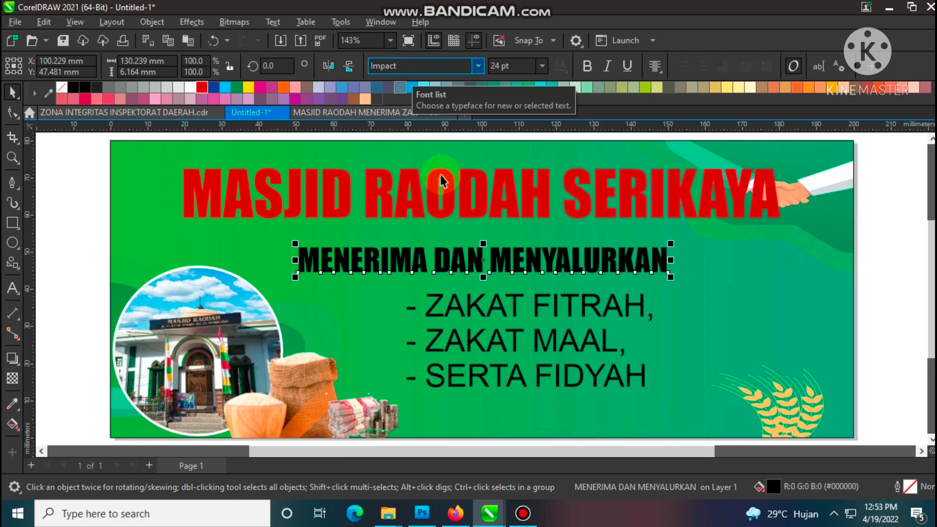
{"action": "left_click_drag", "start_coordinate": [670, 243], "coordinate": [722, 209]}
{"action": "left_click", "coordinate": [479, 222]}
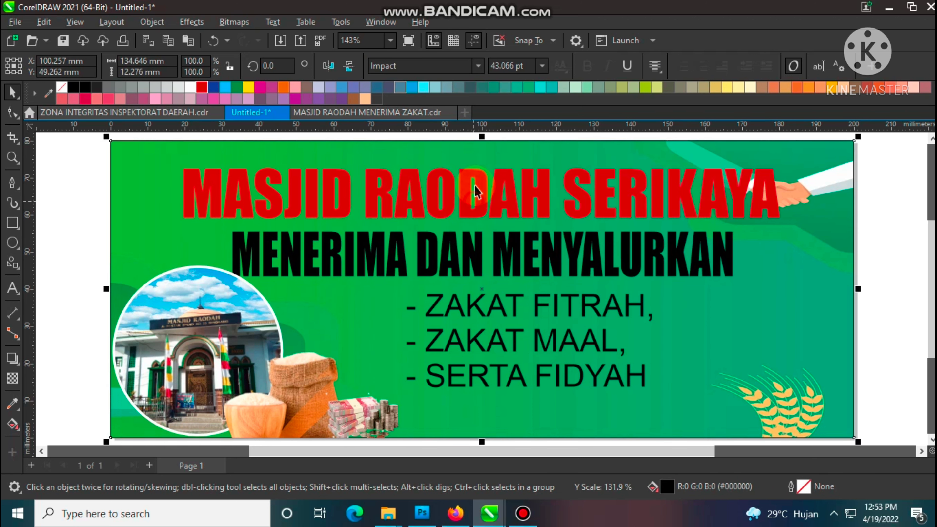
Step: Change the heading's font to Cooper Black, narrow it to about 161 mm wide and centre it horizontally
{"action": "left_click", "coordinate": [536, 180]}
{"action": "key", "text": "Return"}
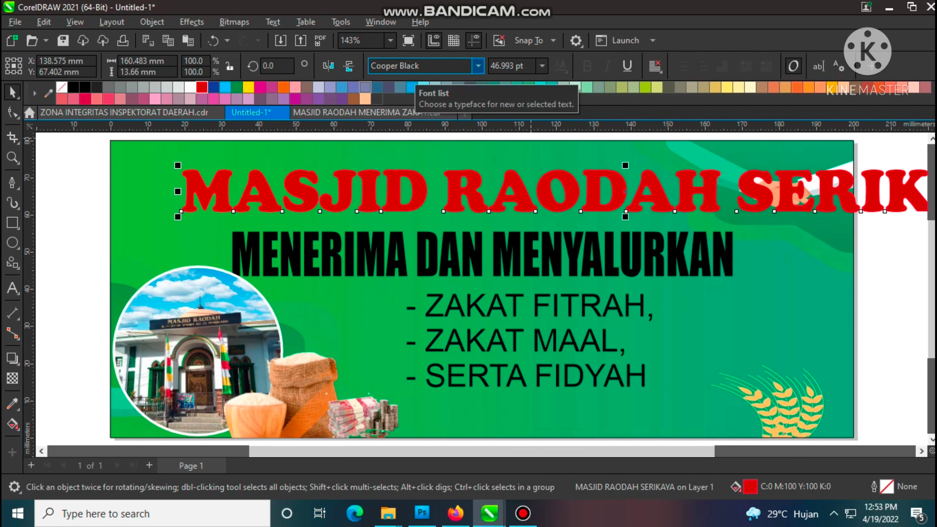
{"action": "scroll", "coordinate": [852, 166], "scroll_direction": "down", "scroll_amount": 2}
{"action": "left_click_drag", "start_coordinate": [681, 193], "coordinate": [643, 192]}
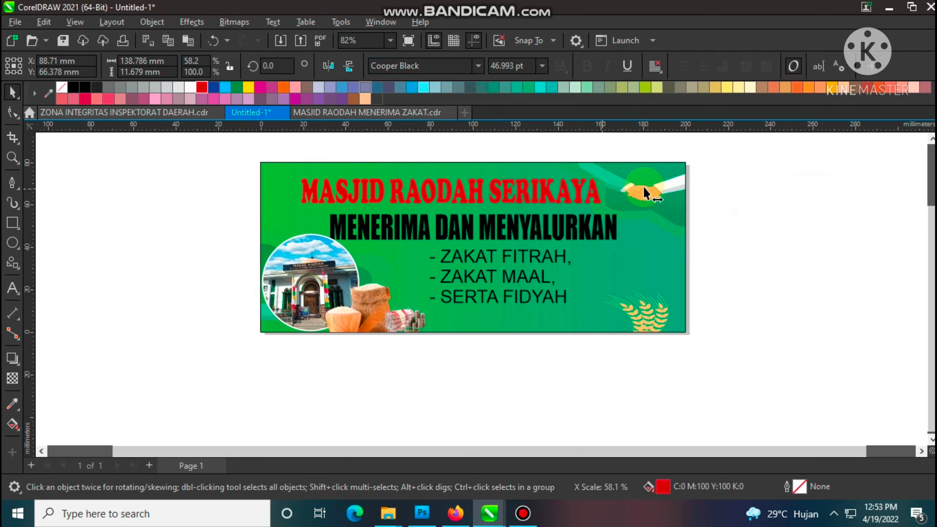
{"action": "key", "text": "c"}
{"action": "scroll", "coordinate": [454, 195], "scroll_direction": "up", "scroll_amount": 2}
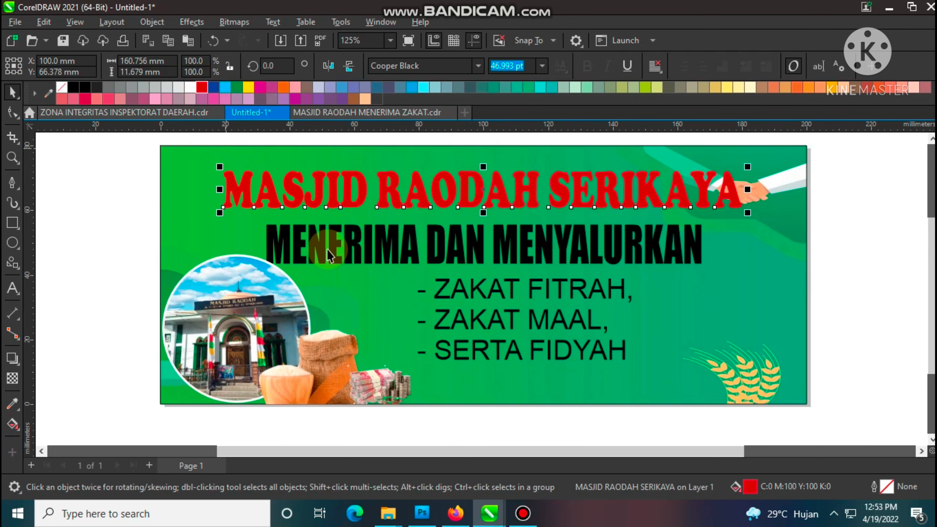
Step: Set the dashed list in Impact, enlarge it to about 28 pt and shift it slightly down
{"action": "scroll", "coordinate": [329, 254], "scroll_direction": "down", "scroll_amount": 2}
{"action": "left_click", "coordinate": [441, 275]}
{"action": "left_click", "coordinate": [478, 66]}
{"action": "left_click", "coordinate": [408, 126]}
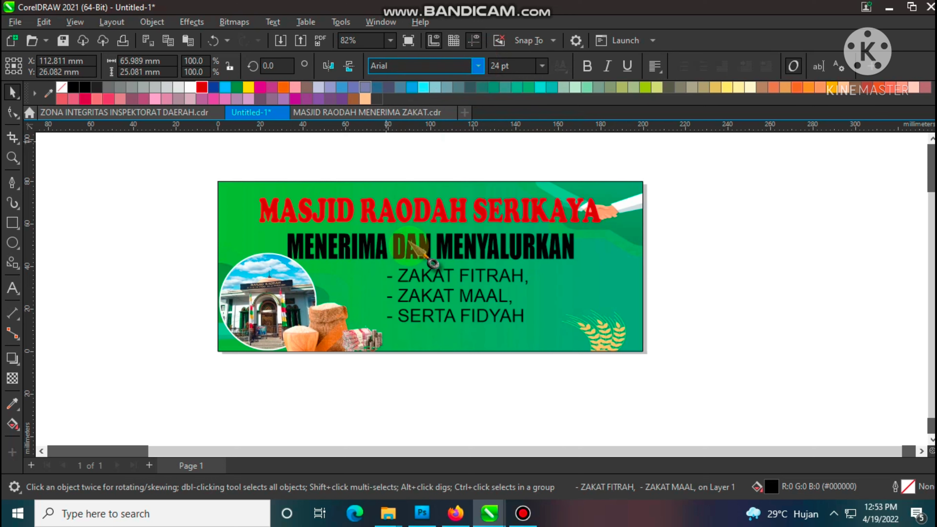
{"action": "scroll", "coordinate": [384, 300], "scroll_direction": "up", "scroll_amount": 2}
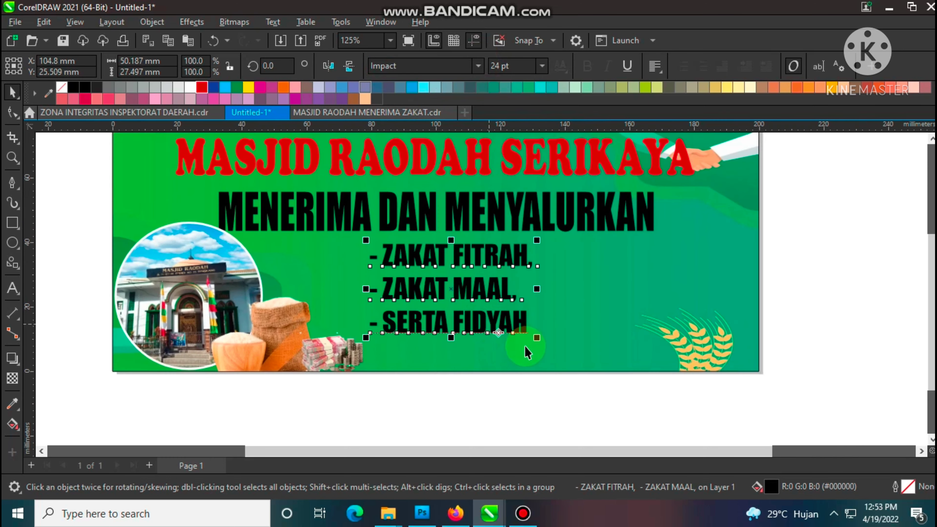
{"action": "left_click", "coordinate": [512, 295]}
{"action": "left_click_drag", "start_coordinate": [488, 260], "coordinate": [486, 266]}
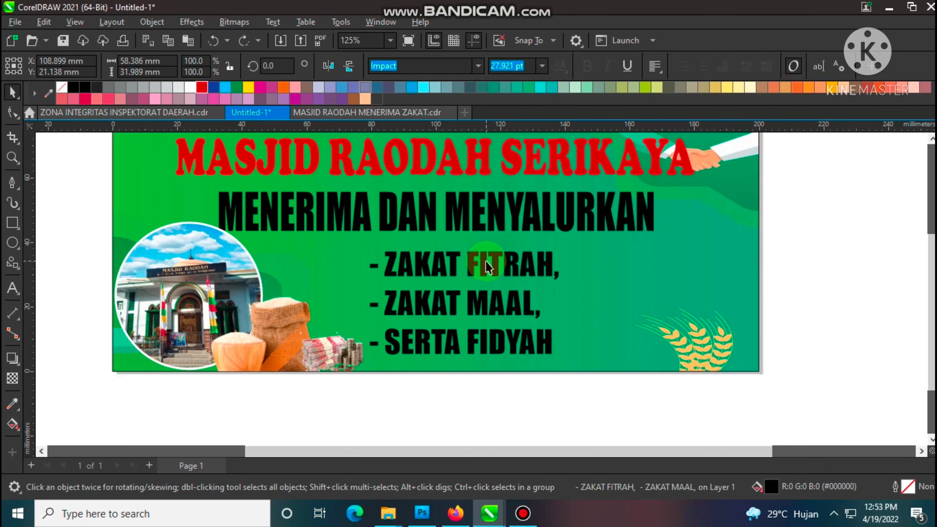
Step: Resize the MENERIMA DAN MENYALURKAN line to clear the mosque photo, and move the dashed list up and enlarge it
{"action": "left_click_drag", "start_coordinate": [431, 240], "coordinate": [153, 201]}
{"action": "left_click_drag", "start_coordinate": [301, 215], "coordinate": [665, 213]}
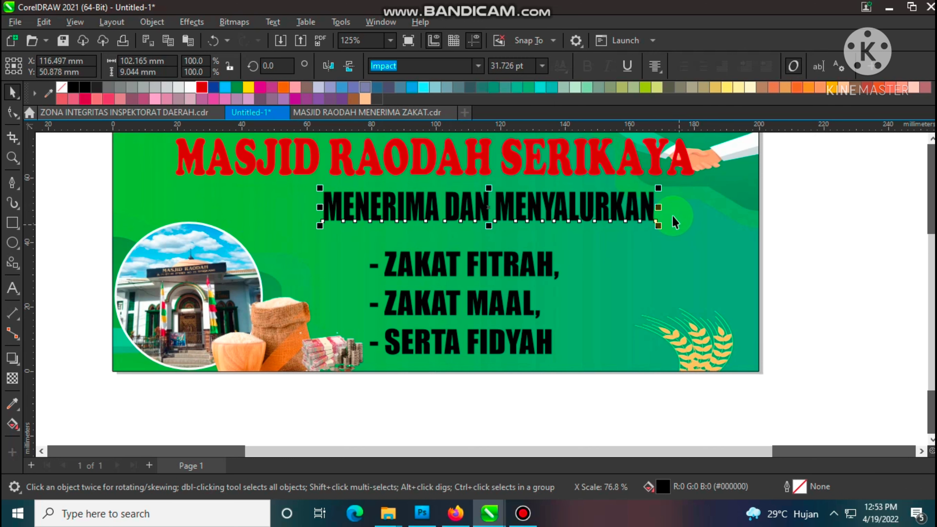
{"action": "left_click_drag", "start_coordinate": [510, 261], "coordinate": [510, 248]}
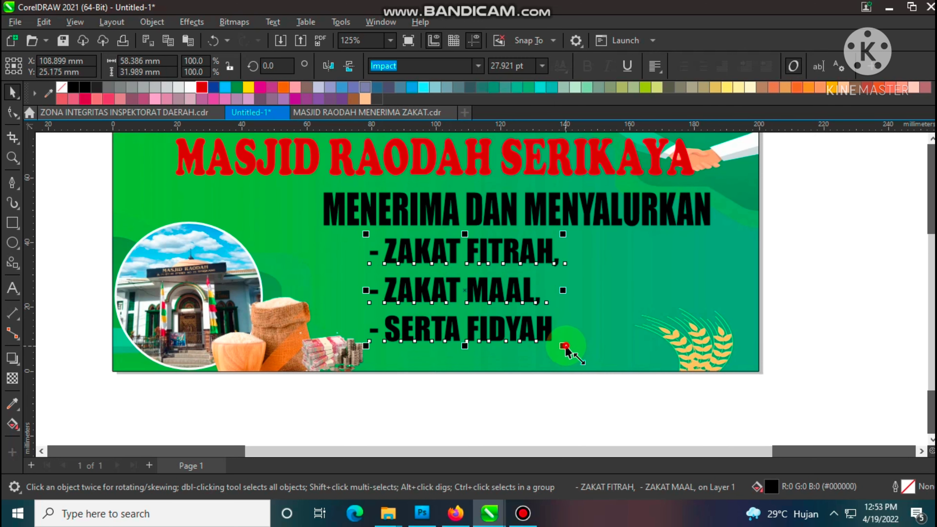
{"action": "left_click_drag", "start_coordinate": [564, 346], "coordinate": [601, 370]}
{"action": "left_click", "coordinate": [763, 268]}
{"action": "key", "text": "shift+F2"}
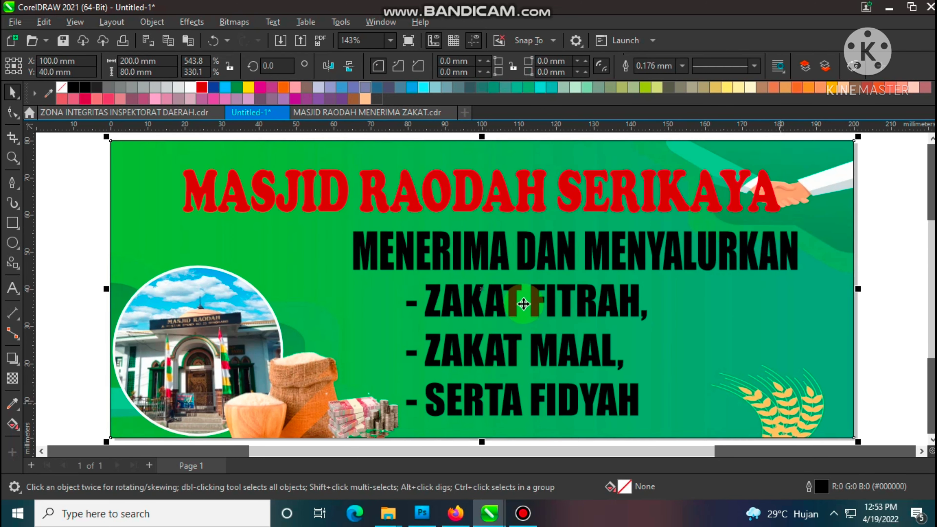
Step: Enlarge the circular mosque photo from its upper-right corner to about 56 mm in diameter
{"action": "left_click", "coordinate": [524, 303]}
{"action": "left_click", "coordinate": [464, 311]}
{"action": "left_click", "coordinate": [243, 294]}
{"action": "left_click_drag", "start_coordinate": [286, 264], "coordinate": [331, 222]}
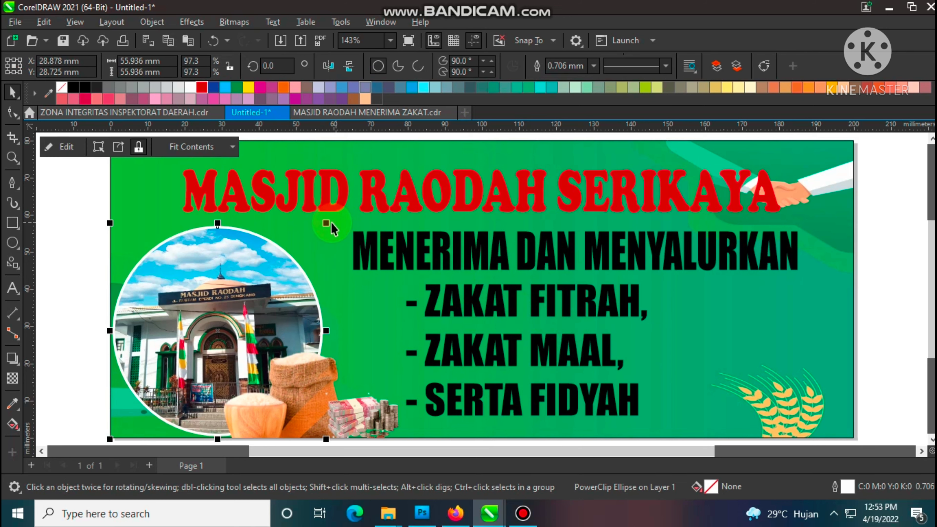
Step: Take the mosque picture out of its circular PowerClip frame and place it outside the banner, beside its left edge
{"action": "double_click", "coordinate": [253, 264]}
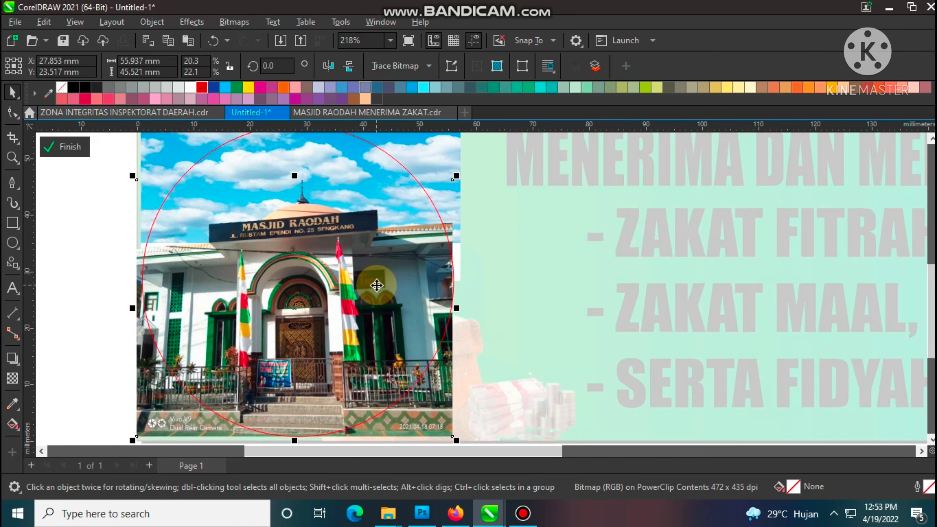
{"action": "scroll", "coordinate": [377, 285], "scroll_direction": "down", "scroll_amount": 3}
{"action": "left_click_drag", "start_coordinate": [291, 196], "coordinate": [225, 214]}
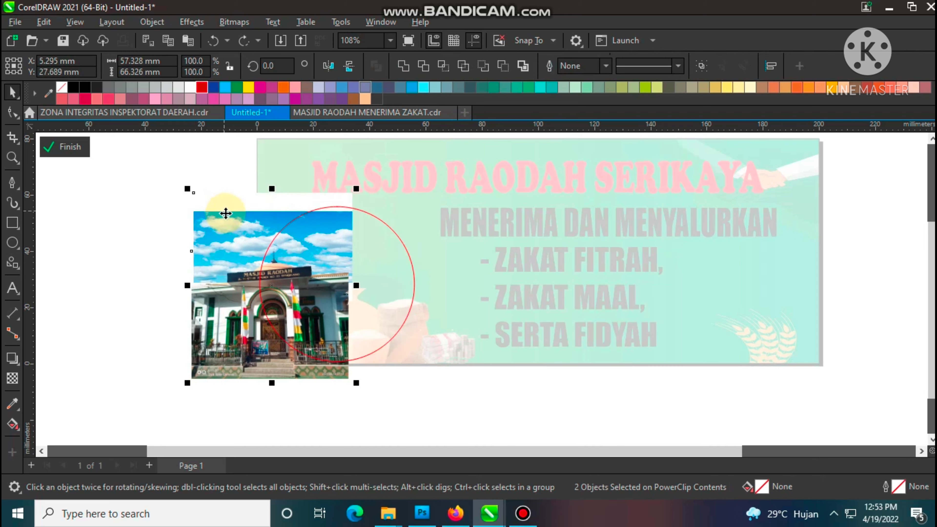
{"action": "key", "text": "ctrl+x"}
{"action": "left_click", "coordinate": [188, 258], "text": "ctrl"}
{"action": "key", "text": "ctrl+v"}
{"action": "left_click_drag", "start_coordinate": [369, 280], "coordinate": [162, 275]}
{"action": "left_click", "coordinate": [381, 273]}
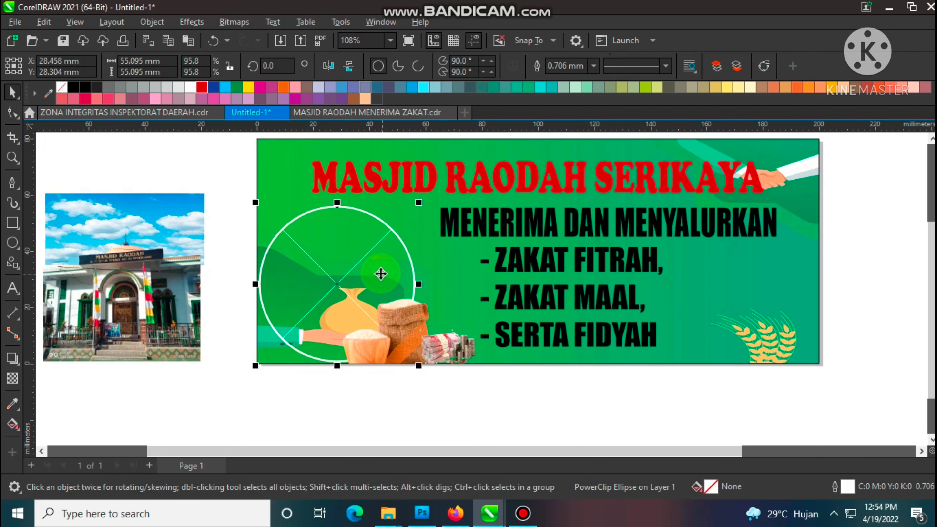
Step: Crop the top of the sky bitmap above the mosque picture so it is about 32 mm tall
{"action": "left_click", "coordinate": [195, 281]}
{"action": "scroll", "coordinate": [94, 226], "scroll_direction": "up", "scroll_amount": 1}
{"action": "key", "text": "F10"}
{"action": "scroll", "coordinate": [90, 216], "scroll_direction": "up", "scroll_amount": 2}
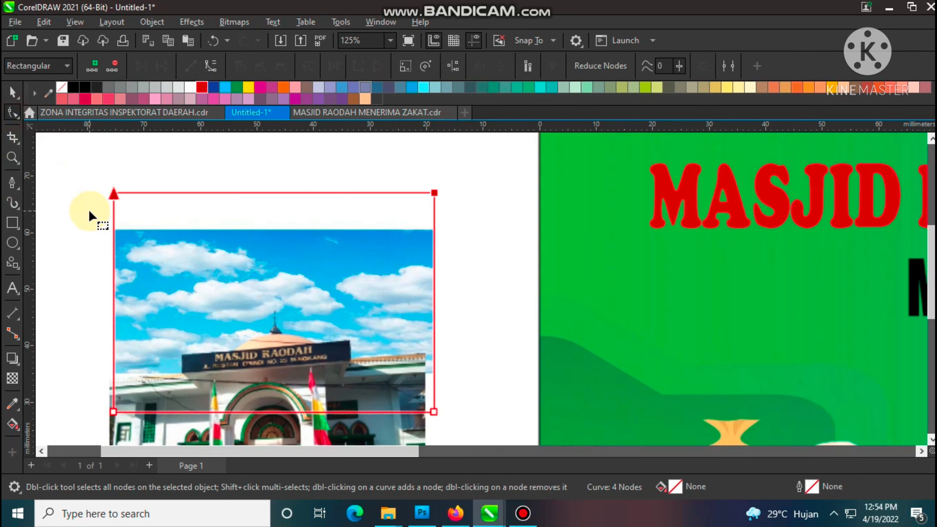
{"action": "left_click_drag", "start_coordinate": [115, 193], "coordinate": [116, 225]}
{"action": "left_click", "coordinate": [13, 91]}
{"action": "scroll", "coordinate": [324, 258], "scroll_direction": "down", "scroll_amount": 3}
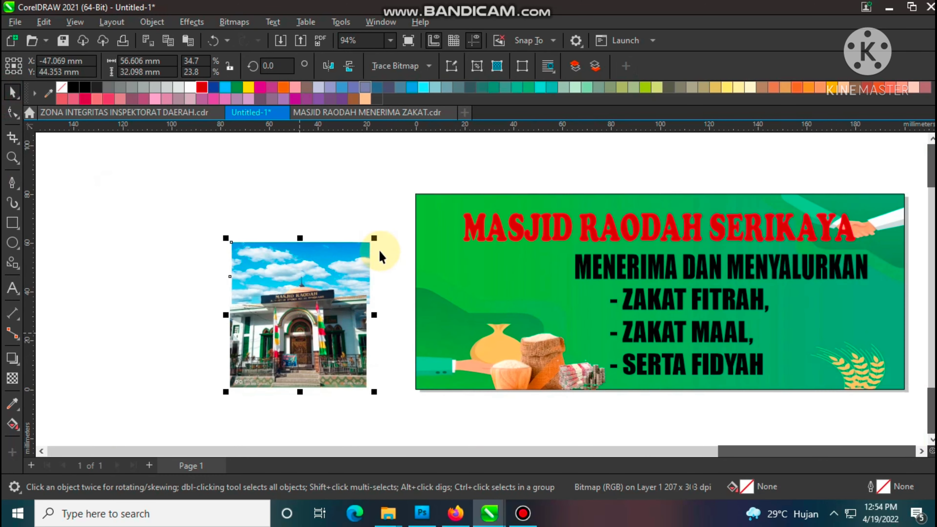
Step: Shift the sky bitmap slightly and narrow it to about 56 mm so its edges line up with the mosque bitmap
{"action": "left_click", "coordinate": [310, 264]}
{"action": "scroll", "coordinate": [306, 273], "scroll_direction": "up", "scroll_amount": 4}
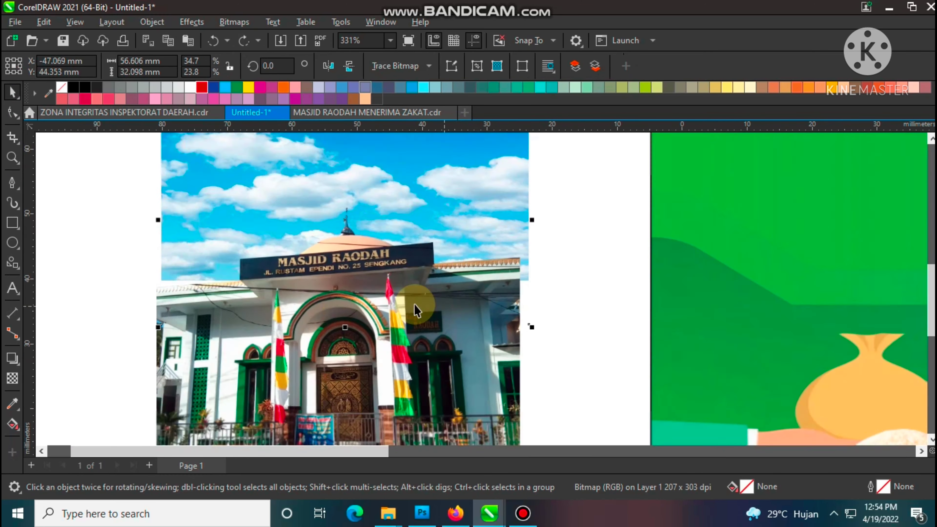
{"action": "scroll", "coordinate": [415, 304], "scroll_direction": "down", "scroll_amount": 2}
{"action": "left_click", "coordinate": [336, 273], "text": "shift"}
{"action": "scroll", "coordinate": [336, 273], "scroll_direction": "down", "scroll_amount": 3}
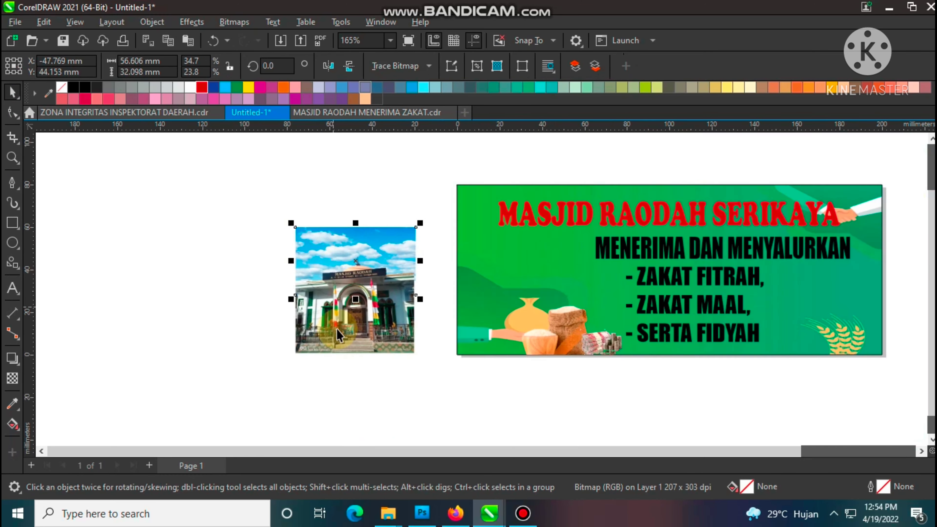
{"action": "scroll", "coordinate": [443, 275], "scroll_direction": "up", "scroll_amount": 2}
{"action": "left_click", "coordinate": [418, 272]}
{"action": "scroll", "coordinate": [424, 276], "scroll_direction": "up", "scroll_amount": 3}
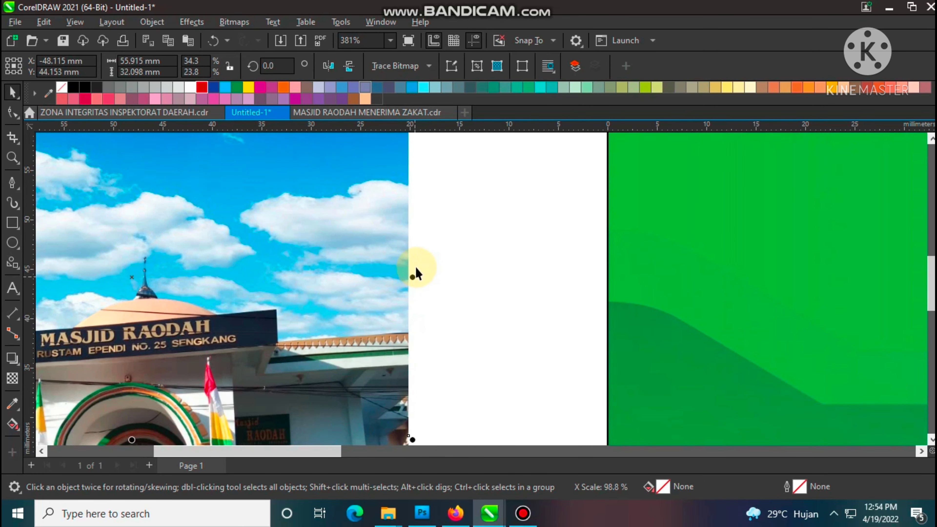
Step: Move the sky and mosque bitmaps together into the banner's upper-left corner and group them
{"action": "scroll", "coordinate": [416, 268], "scroll_direction": "down", "scroll_amount": 6}
{"action": "left_click_drag", "start_coordinate": [286, 430], "coordinate": [287, 428]}
{"action": "left_click_drag", "start_coordinate": [330, 273], "coordinate": [470, 266]}
{"action": "key", "text": "ctrl+g"}
{"action": "scroll", "coordinate": [589, 338], "scroll_direction": "up", "scroll_amount": 1}
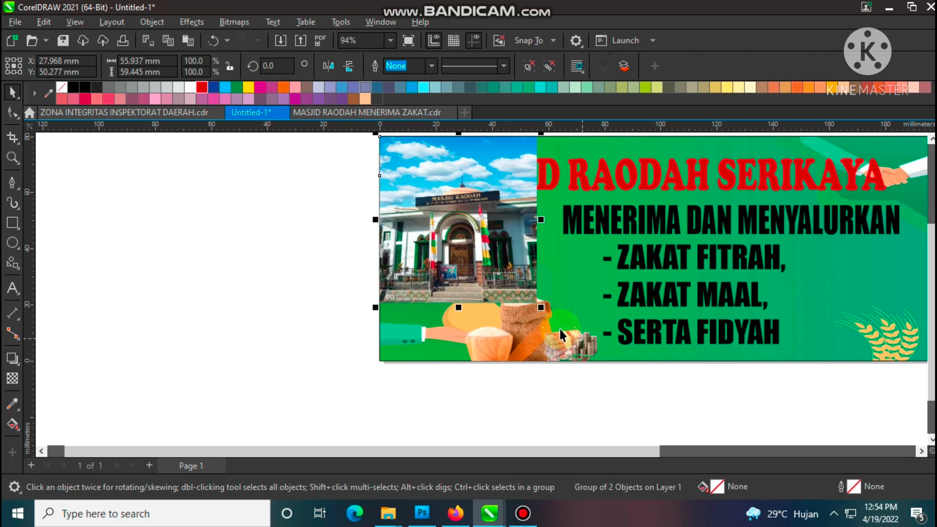
Step: Enlarge the grouped mosque picture to the banner's full 80 mm height and send it behind the other elements
{"action": "left_click_drag", "start_coordinate": [541, 308], "coordinate": [606, 374]}
{"action": "scroll", "coordinate": [606, 374], "scroll_direction": "up", "scroll_amount": 1}
{"action": "left_click", "coordinate": [362, 317]}
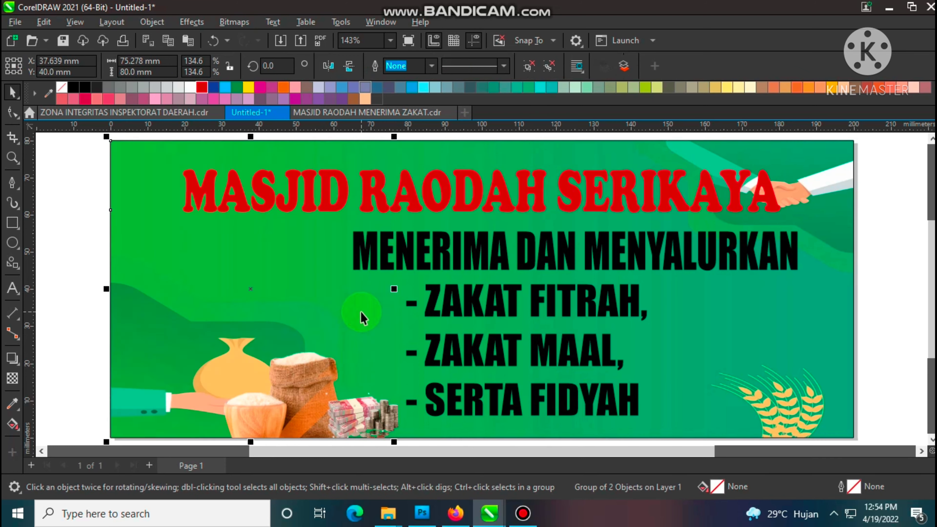
Step: Move the rice sacks and money to the banner's lower-right corner and order the mosque picture above the green background
{"action": "scroll", "coordinate": [362, 316], "scroll_direction": "down", "scroll_amount": 1}
{"action": "left_click_drag", "start_coordinate": [280, 372], "coordinate": [618, 373]}
{"action": "left_click", "coordinate": [435, 294]}
Step: Narrow the unfilled banner-sized rectangle to about 64 mm wide, convert it to a curve and bend its right edge into an S shape
{"action": "left_click", "coordinate": [350, 185]}
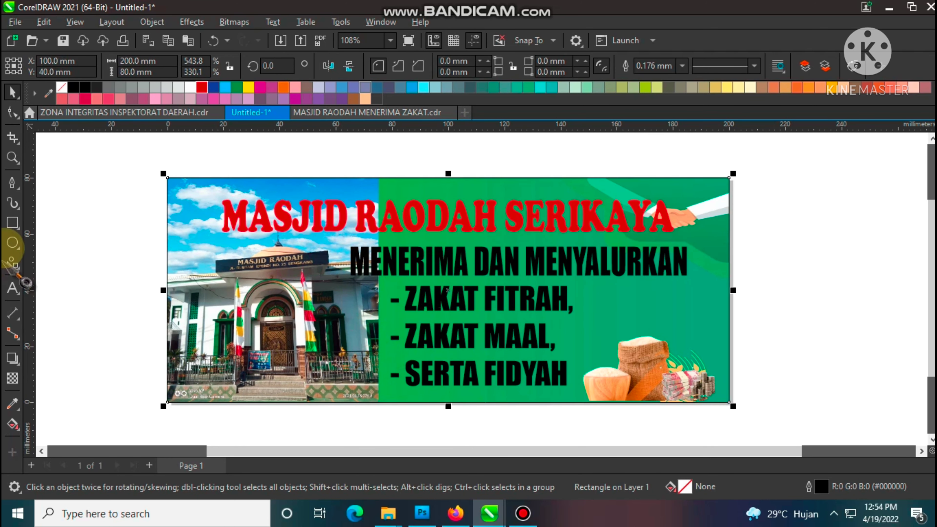
{"action": "left_click_drag", "start_coordinate": [734, 291], "coordinate": [366, 297]}
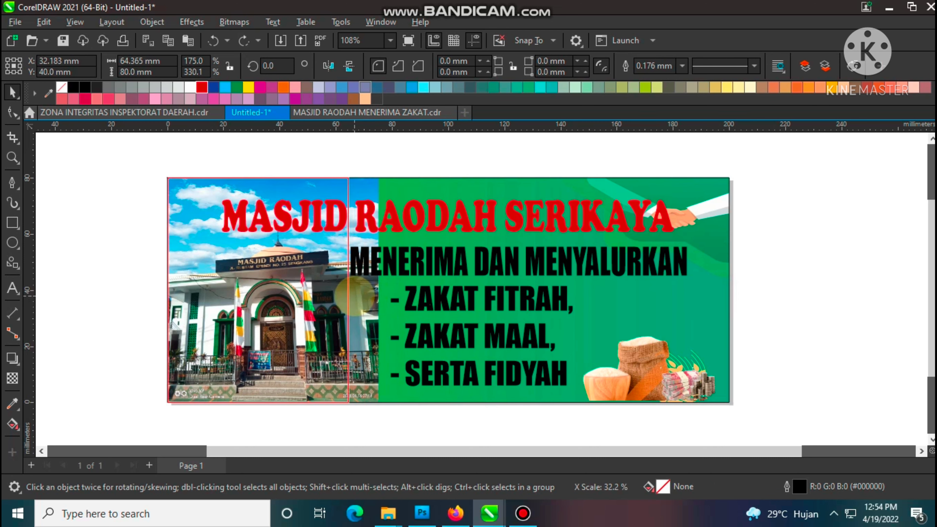
{"action": "left_click", "coordinate": [12, 111]}
{"action": "right_click", "coordinate": [350, 247]}
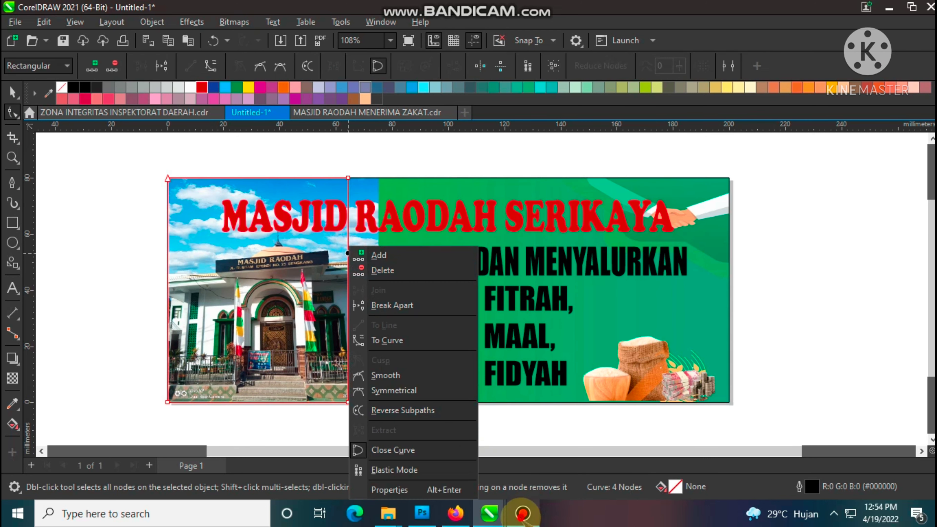
{"action": "left_click", "coordinate": [521, 513]}
{"action": "left_click", "coordinate": [522, 513]}
{"action": "left_click", "coordinate": [348, 270]}
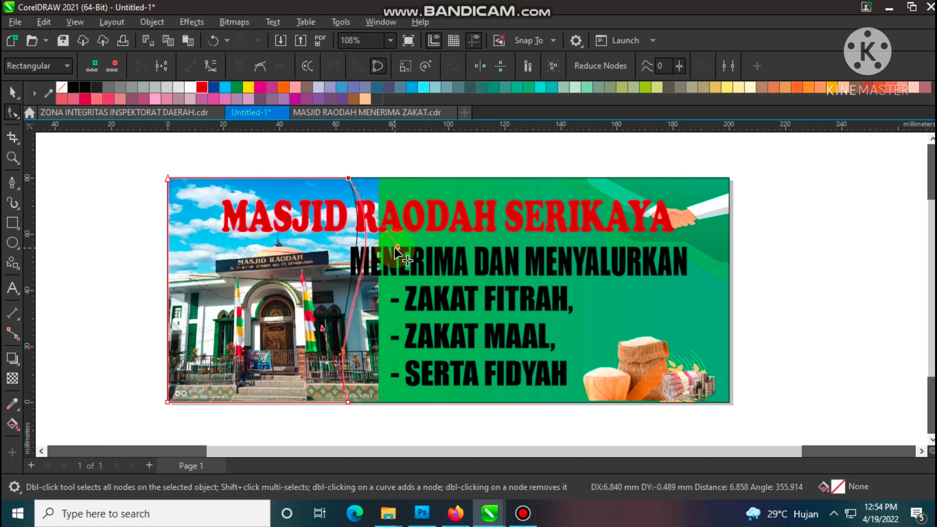
{"action": "left_click", "coordinate": [12, 93]}
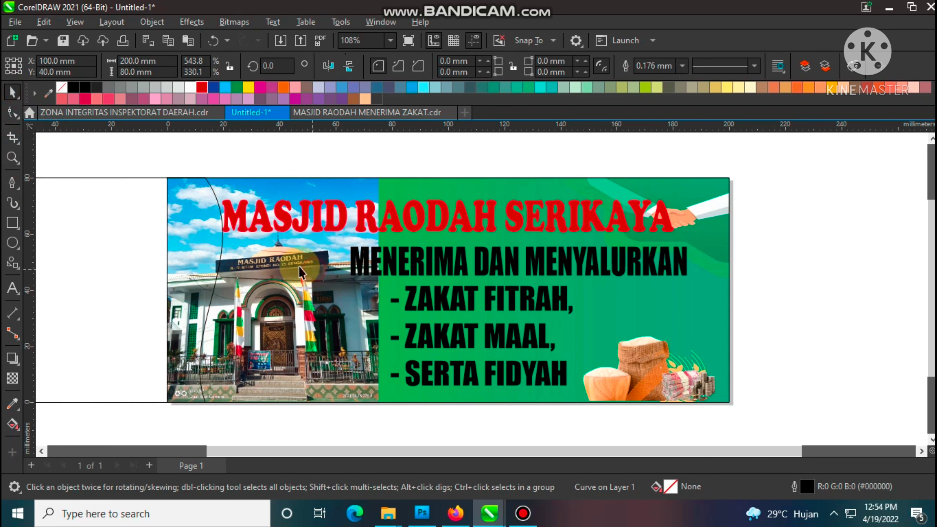
Step: Move the S-edged shape partly past the banner's left edge and widen it to about 76 mm
{"action": "left_click_drag", "start_coordinate": [317, 280], "coordinate": [244, 306]}
{"action": "left_click", "coordinate": [444, 325]}
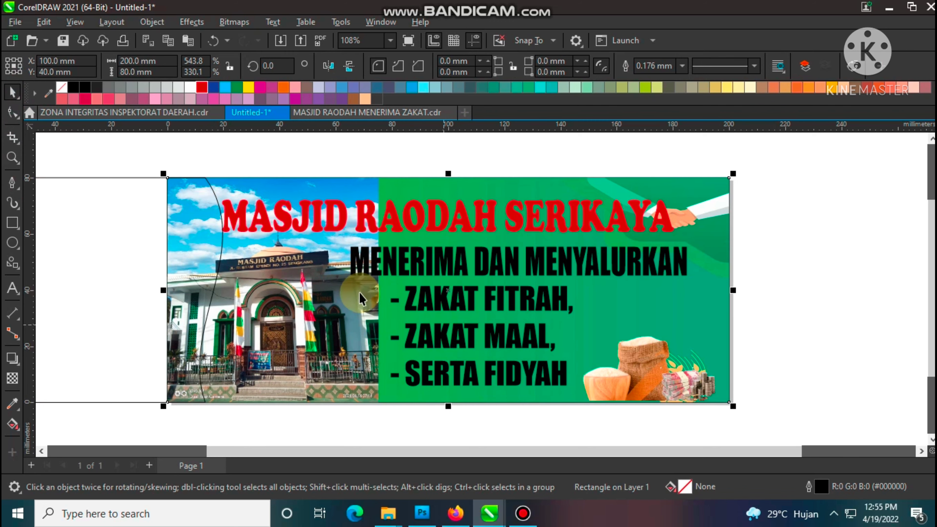
{"action": "left_click", "coordinate": [297, 280]}
{"action": "scroll", "coordinate": [338, 286], "scroll_direction": "down", "scroll_amount": 2}
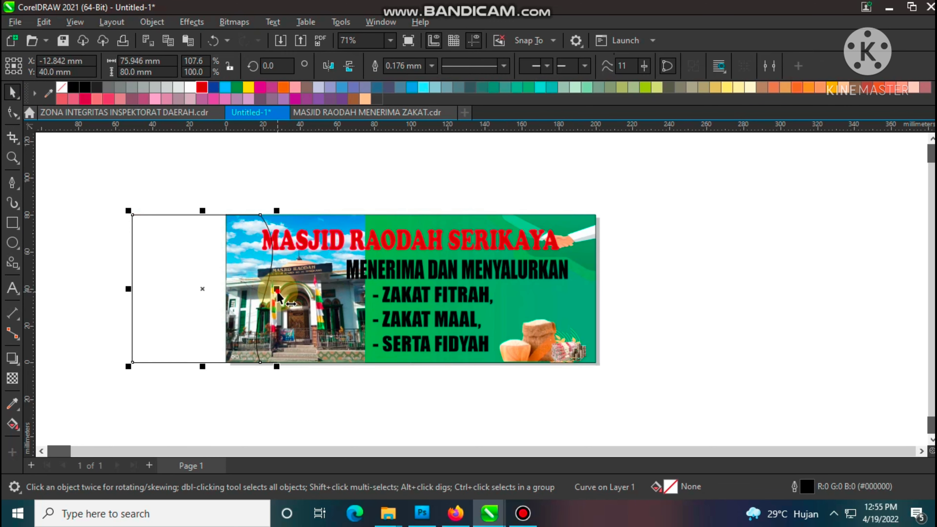
Step: PowerClip the mosque picture into a narrower copy of the S-edged shape, about 73 mm wide, and fit it to fill the frame
{"action": "left_click_drag", "start_coordinate": [337, 305], "coordinate": [248, 275]}
{"action": "left_click", "coordinate": [282, 318]}
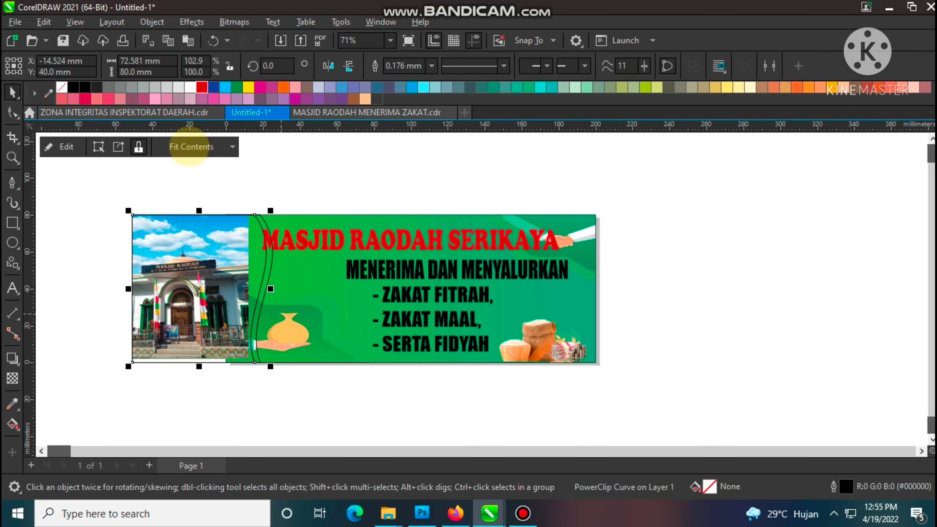
{"action": "left_click", "coordinate": [194, 146]}
{"action": "left_click", "coordinate": [209, 194]}
{"action": "scroll", "coordinate": [207, 282], "scroll_direction": "up", "scroll_amount": 1}
Step: Fill the wider S-edged shape yellow and place it with the clipped photo flush at the banner's left edge, both without outlines
{"action": "left_click", "coordinate": [280, 272]}
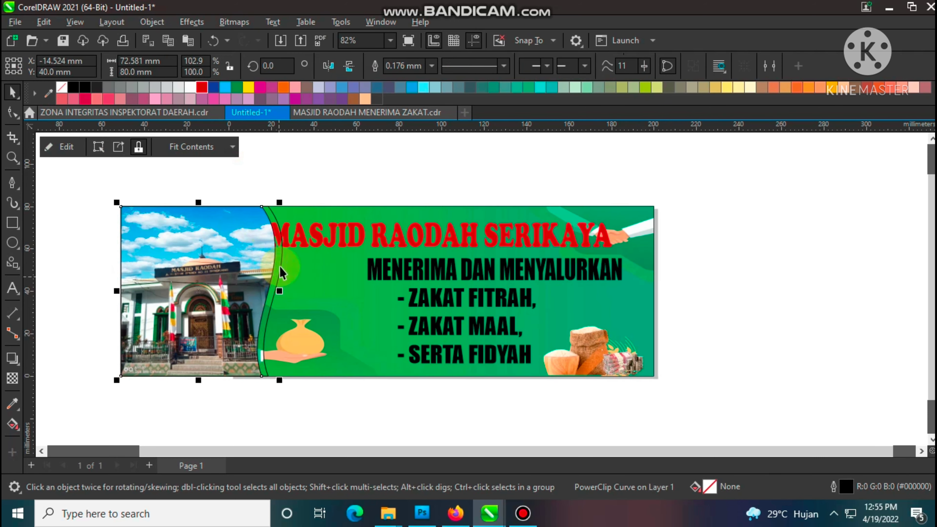
{"action": "left_click", "coordinate": [289, 261]}
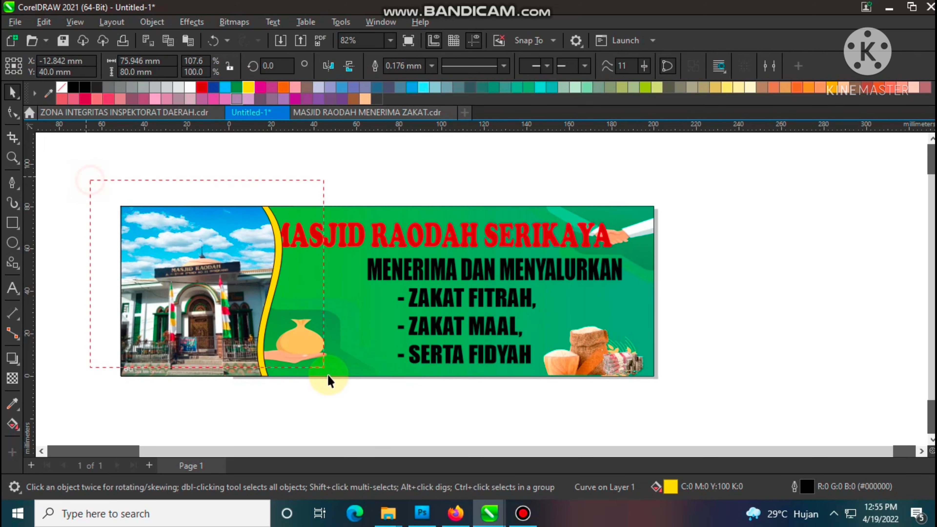
{"action": "left_click_drag", "start_coordinate": [328, 380], "coordinate": [328, 379]}
{"action": "left_click", "coordinate": [326, 307], "text": "shift"}
{"action": "scroll", "coordinate": [305, 184], "scroll_direction": "up", "scroll_amount": 3}
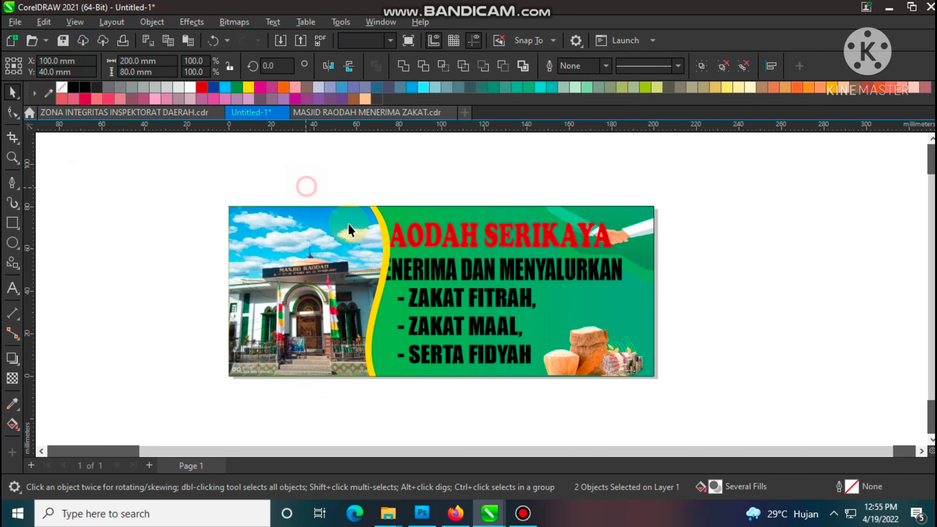
Step: Give the MENERIMA DAN MENYALURKAN line and the dashed list a 3 mm white outline placed behind the fill
{"action": "left_click", "coordinate": [423, 217]}
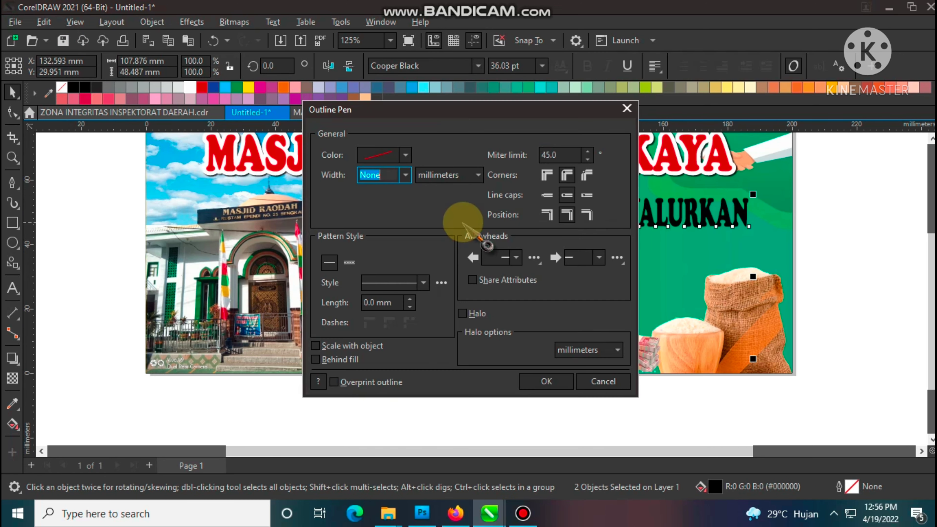
{"action": "left_click", "coordinate": [405, 174]}
{"action": "left_click", "coordinate": [380, 308]}
{"action": "left_click", "coordinate": [330, 360]}
{"action": "left_click", "coordinate": [546, 381]}
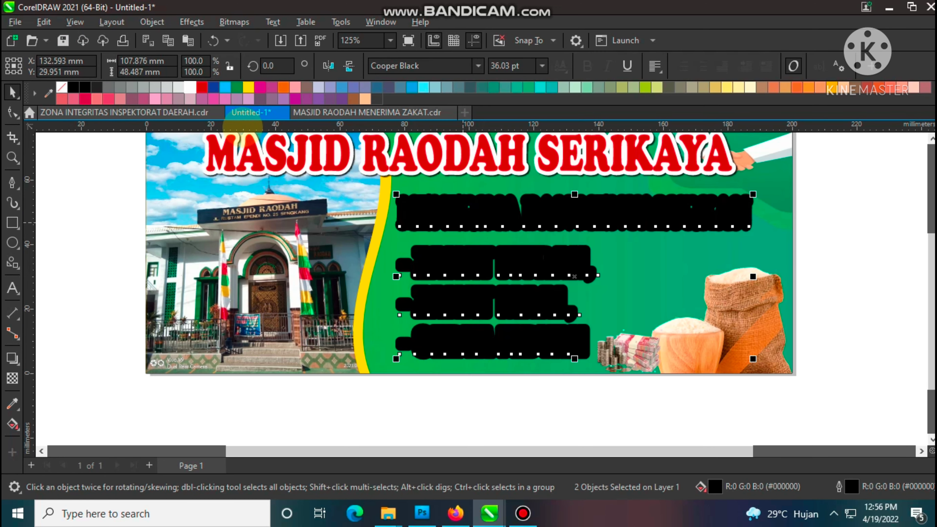
{"action": "right_click", "coordinate": [190, 87]}
Step: Put double spaces between the words of the MENERIMA DAN MENYALURKAN line and set it in bold Tahoma
{"action": "double_click", "coordinate": [564, 260]}
{"action": "scroll", "coordinate": [547, 221], "scroll_direction": "up", "scroll_amount": 2}
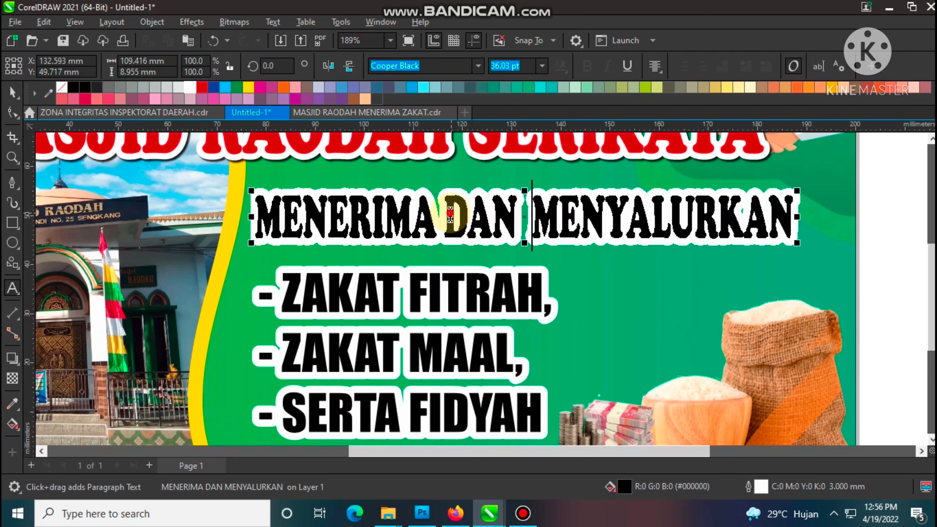
{"action": "left_click", "coordinate": [13, 92]}
{"action": "left_click", "coordinate": [478, 65]}
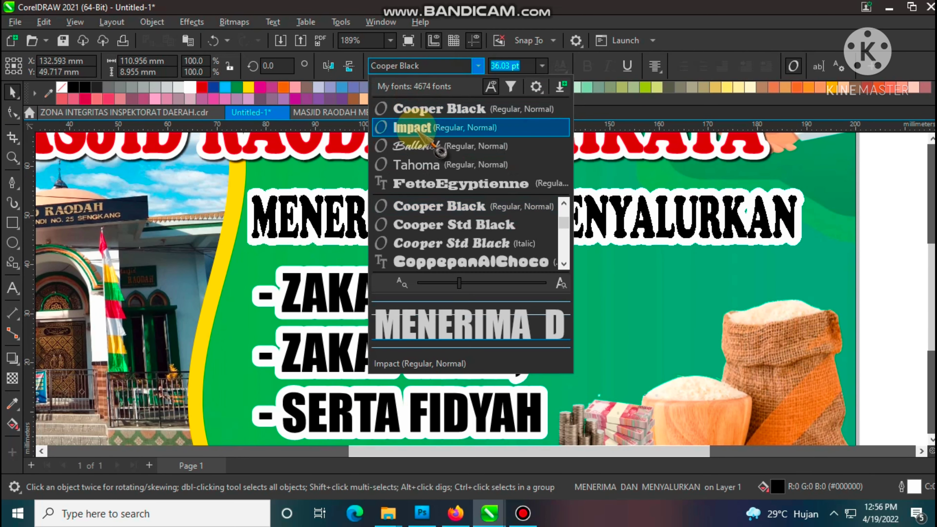
{"action": "type", "text": "TAHOMA"}
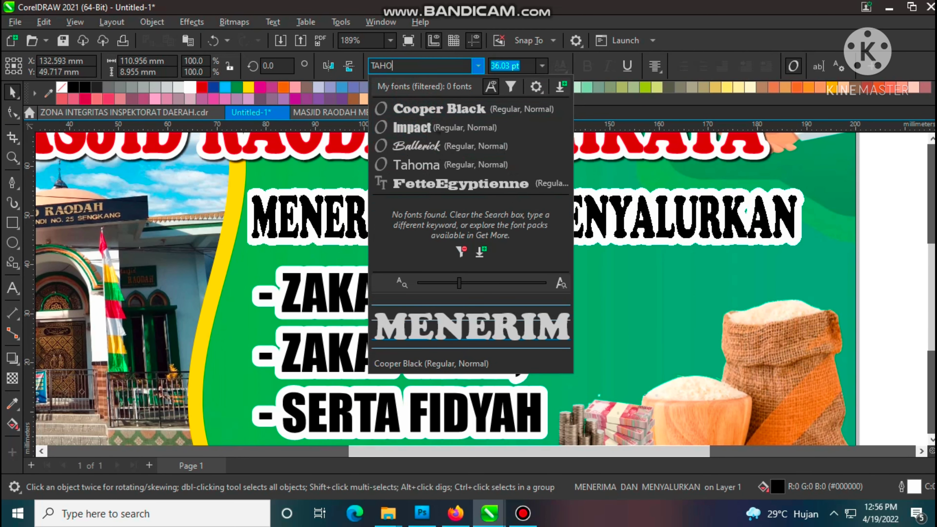
{"action": "key", "text": "Return"}
{"action": "left_click", "coordinate": [587, 66]}
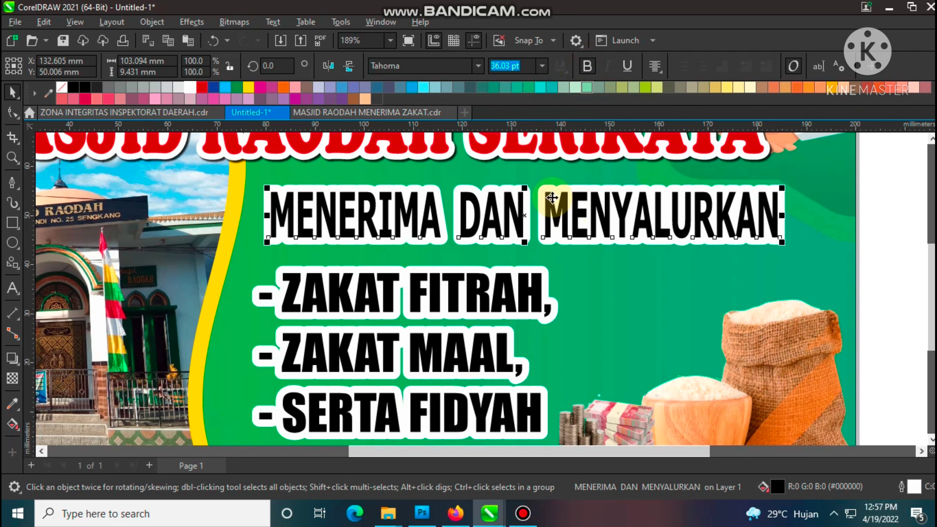
Step: Fill the MENERIMA DAN MENYALURKAN line with blue and reduce its height to about 9 mm
{"action": "scroll", "coordinate": [550, 203], "scroll_direction": "down", "scroll_amount": 2}
{"action": "left_click", "coordinate": [213, 87]}
{"action": "key", "text": "shift+F4"}
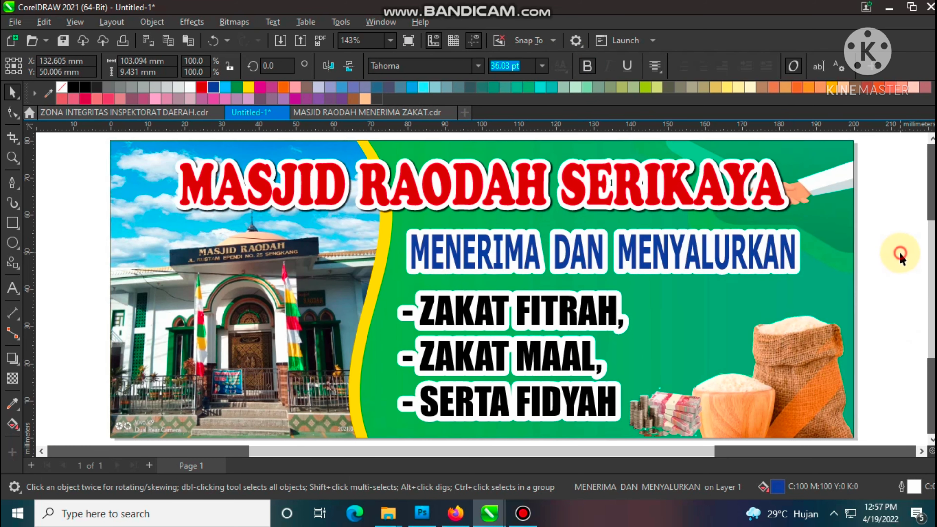
{"action": "key", "text": "Tab"}
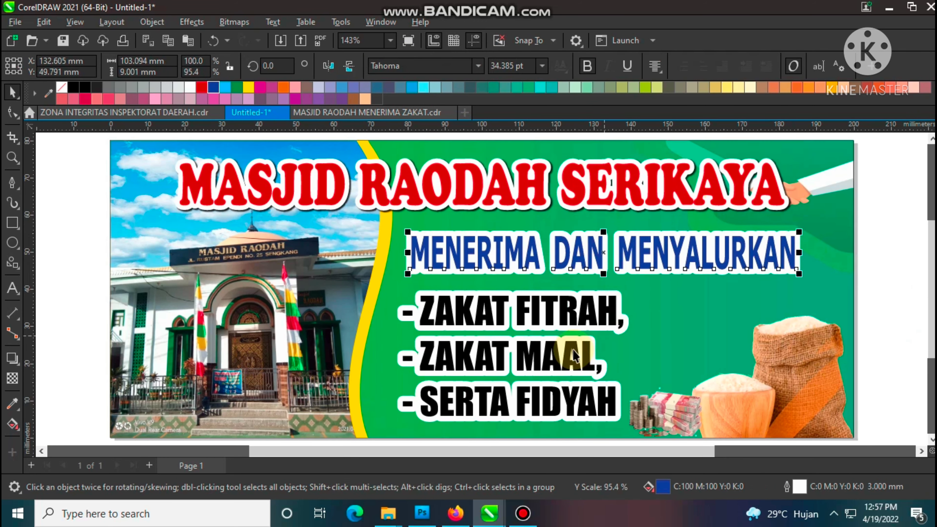
Step: Try red and yellow fills and a blue outline on the dashed list, and undo these colour changes
{"action": "scroll", "coordinate": [540, 360], "scroll_direction": "down", "scroll_amount": 1}
{"action": "left_click", "coordinate": [590, 335]}
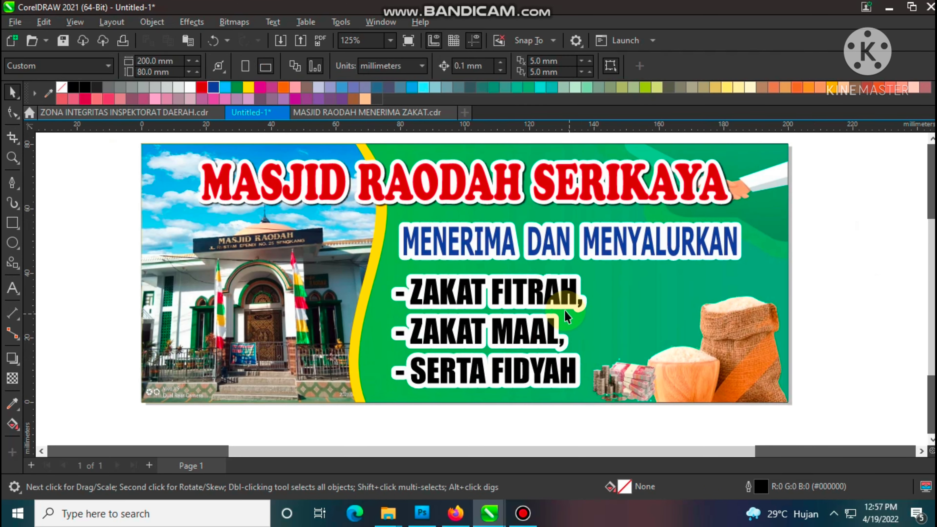
{"action": "left_click", "coordinate": [201, 87]}
{"action": "left_click", "coordinate": [248, 87]}
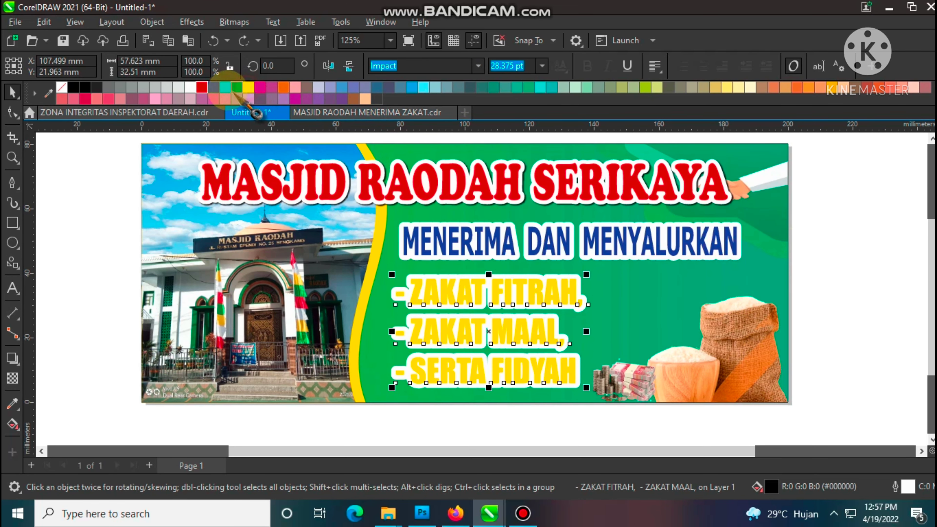
{"action": "right_click", "coordinate": [213, 87]}
{"action": "key", "text": "ctrl+z"}
{"action": "key", "text": "ctrl+z"}
{"action": "key", "text": "ctrl+z"}
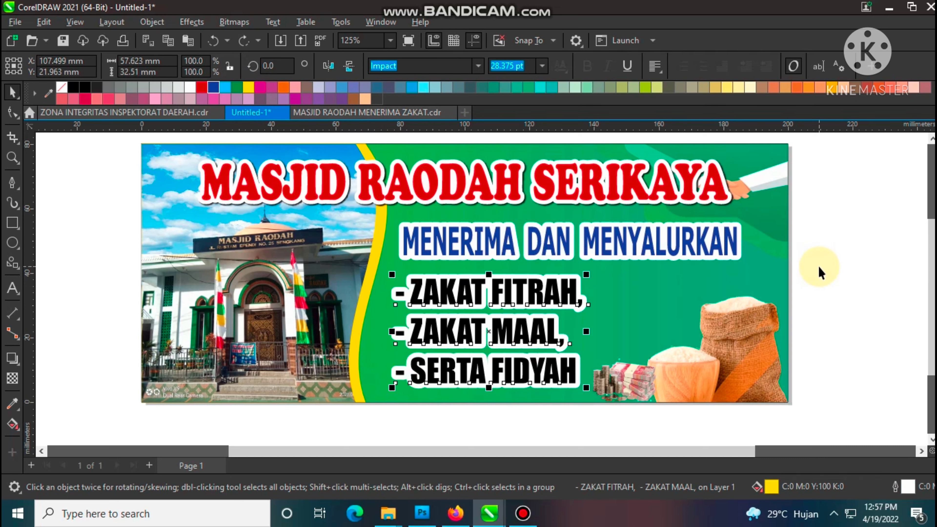
Step: Set the MENERIMA DAN MENYALURKAN line in the Ballerick font and change its case to title case
{"action": "left_click", "coordinate": [817, 258]}
{"action": "left_click", "coordinate": [673, 255]}
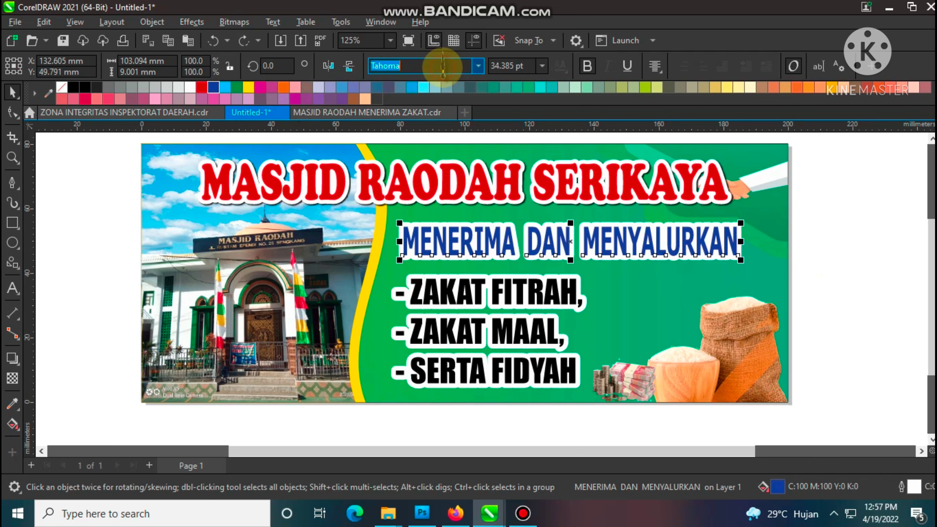
{"action": "key", "text": "Return"}
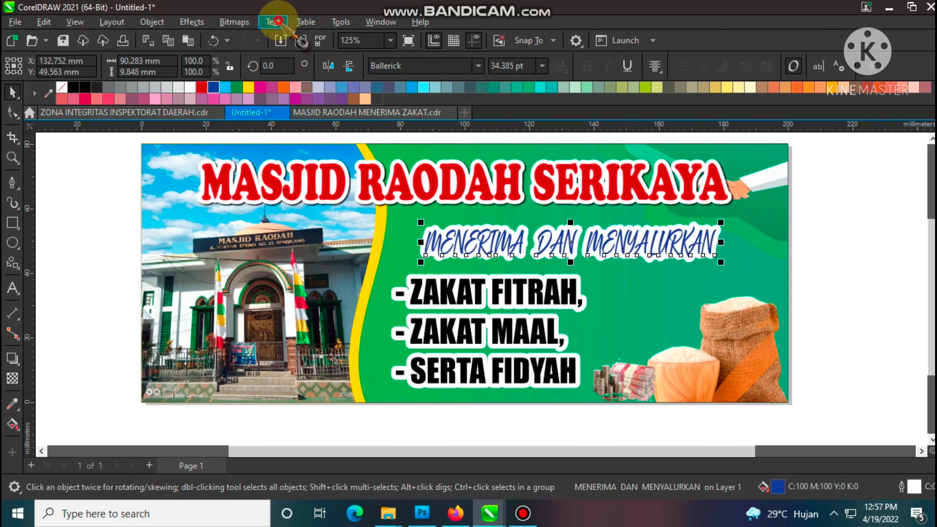
{"action": "left_click", "coordinate": [273, 21]}
{"action": "left_click", "coordinate": [302, 307]}
{"action": "left_click", "coordinate": [432, 258]}
{"action": "left_click", "coordinate": [454, 297]}
Step: Change the capital D of "Dan" to lowercase so the line reads "Menerima dan Menyalurkan"
{"action": "scroll", "coordinate": [542, 236], "scroll_direction": "up", "scroll_amount": 3}
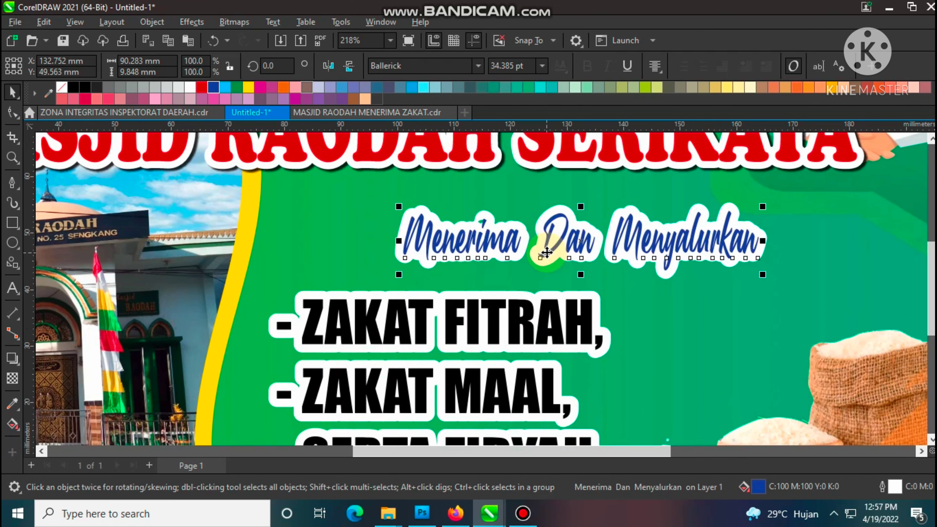
{"action": "double_click", "coordinate": [551, 225]}
{"action": "type", "text": "D"}
{"action": "key", "text": "Delete"}
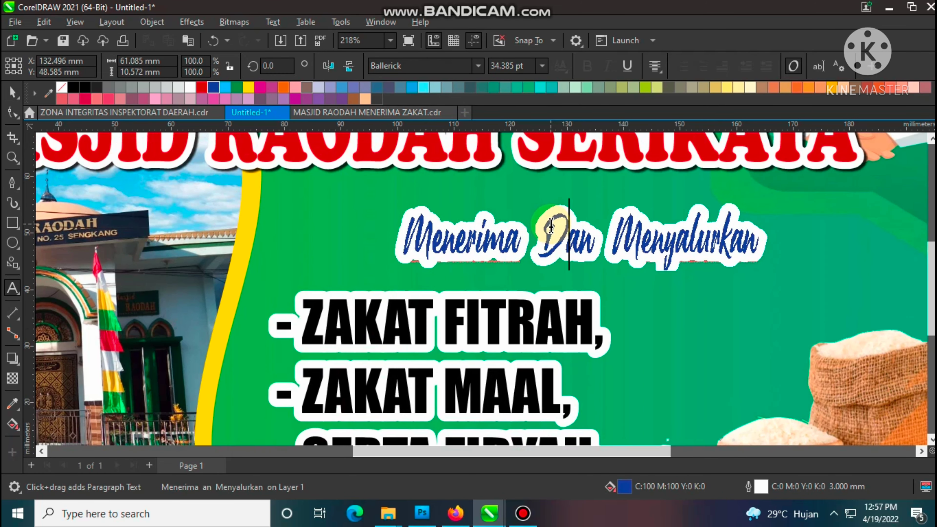
{"action": "key", "text": "BackSpace"}
{"action": "type", "text": "d"}
{"action": "left_click", "coordinate": [12, 92]}
Step: Enlarge the "Menerima dan Menyalurkan" line proportionally to about 42 pt, above the dashed list
{"action": "left_click_drag", "start_coordinate": [406, 240], "coordinate": [310, 243]}
{"action": "scroll", "coordinate": [312, 259], "scroll_direction": "down", "scroll_amount": 2}
{"action": "left_click_drag", "start_coordinate": [613, 234], "coordinate": [669, 221]}
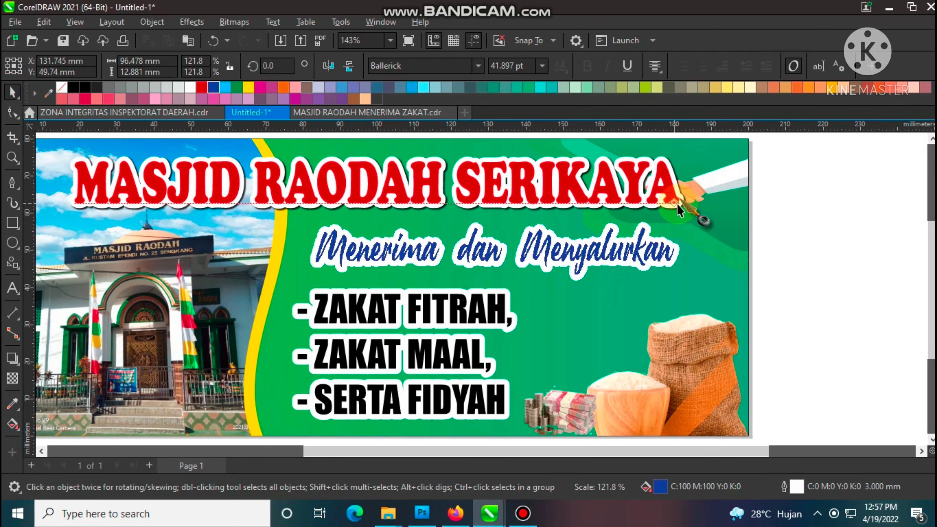
Step: Narrow the MASJID RAODAH SERIKAYA title from its left side so it starts just past the yellow curved strip
{"action": "scroll", "coordinate": [405, 232], "scroll_direction": "down", "scroll_amount": 2}
{"action": "left_click", "coordinate": [309, 207]}
{"action": "left_click_drag", "start_coordinate": [314, 206], "coordinate": [336, 201]}
{"action": "left_click", "coordinate": [748, 246]}
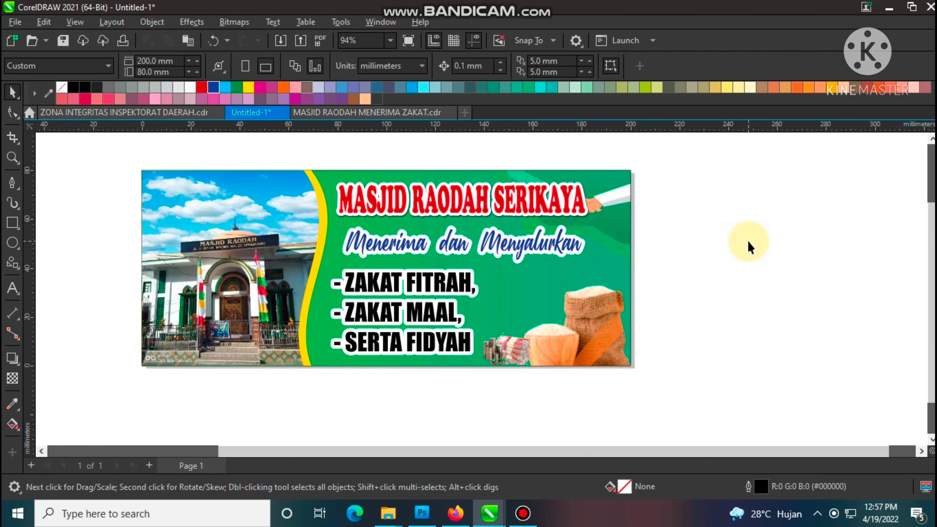
Step: Widen the MASJID RAODAH SERIKAYA title horizontally to about 114 mm, extending its right end toward the banner's edge
{"action": "left_click", "coordinate": [450, 219]}
{"action": "left_click_drag", "start_coordinate": [590, 199], "coordinate": [623, 201]}
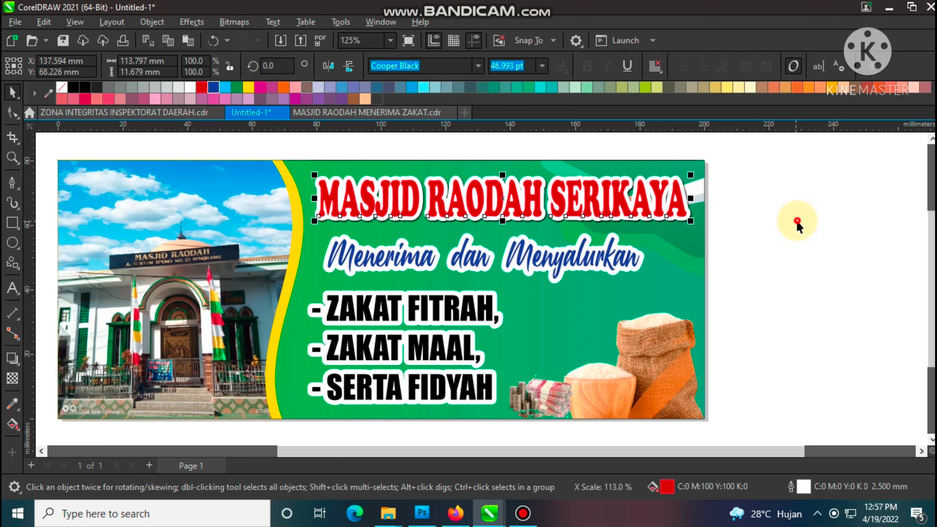
{"action": "left_click", "coordinate": [797, 222]}
Step: Open the mosque photo's PowerClip contents for editing and select the mosque bitmap inside the curved frame
{"action": "scroll", "coordinate": [487, 228], "scroll_direction": "up", "scroll_amount": 2}
{"action": "left_click", "coordinate": [313, 213]}
{"action": "left_click", "coordinate": [303, 244]}
{"action": "scroll", "coordinate": [303, 244], "scroll_direction": "down", "scroll_amount": 3}
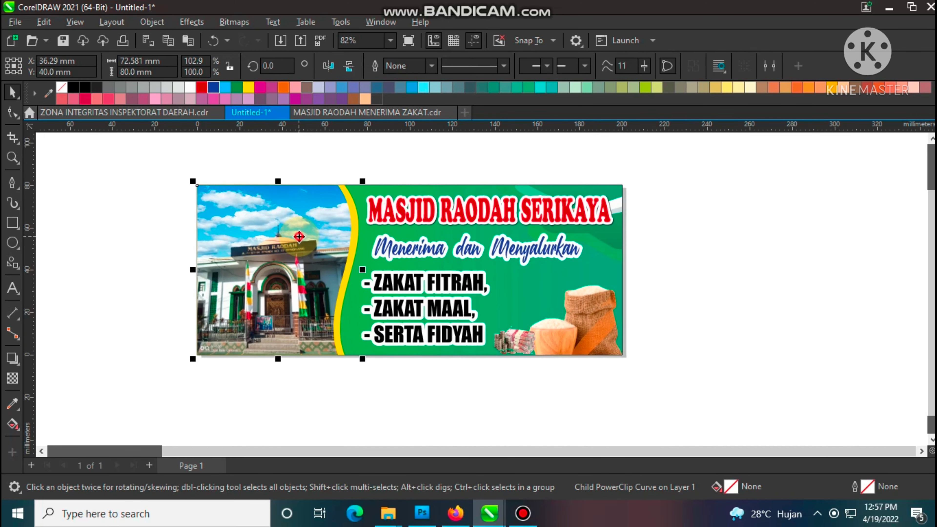
{"action": "left_click", "coordinate": [279, 235]}
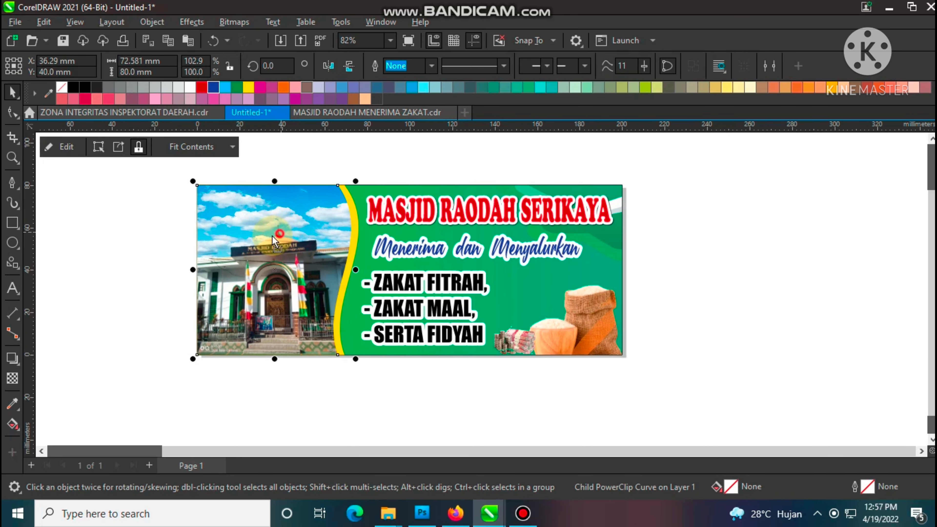
{"action": "left_click", "coordinate": [262, 224]}
{"action": "double_click", "coordinate": [303, 247]}
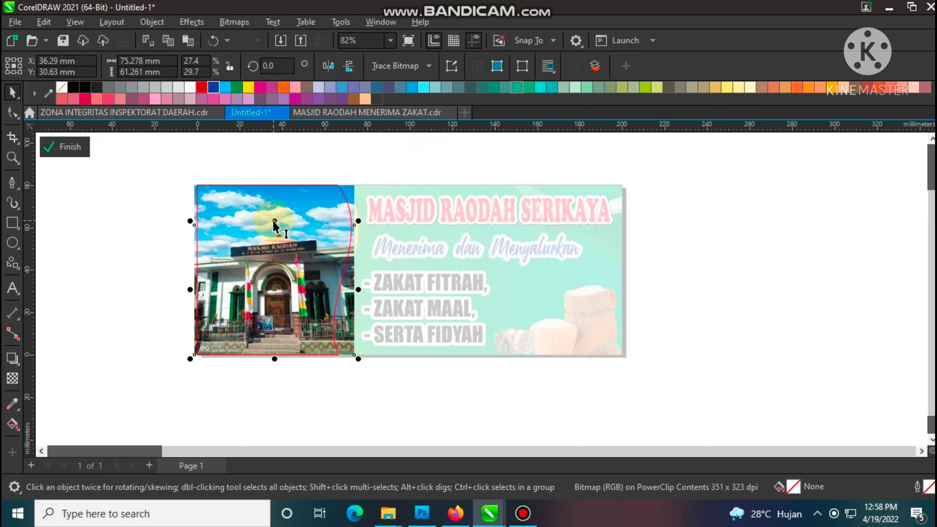
Step: Resize the mosque bitmap to about 96 × 68 mm inside the curved frame and finish editing the PowerClip
{"action": "scroll", "coordinate": [276, 186], "scroll_direction": "up", "scroll_amount": 1}
{"action": "left_click_drag", "start_coordinate": [276, 186], "coordinate": [295, 218]}
{"action": "scroll", "coordinate": [183, 316], "scroll_direction": "up", "scroll_amount": 3}
{"action": "left_click_drag", "start_coordinate": [182, 312], "coordinate": [128, 307]}
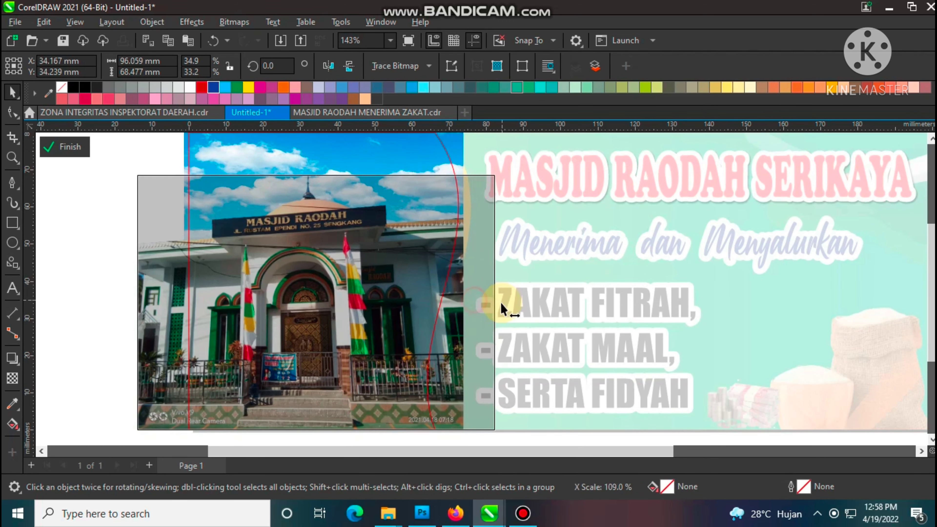
{"action": "double_click", "coordinate": [473, 320]}
{"action": "scroll", "coordinate": [343, 268], "scroll_direction": "down", "scroll_amount": 2}
{"action": "double_click", "coordinate": [343, 268]}
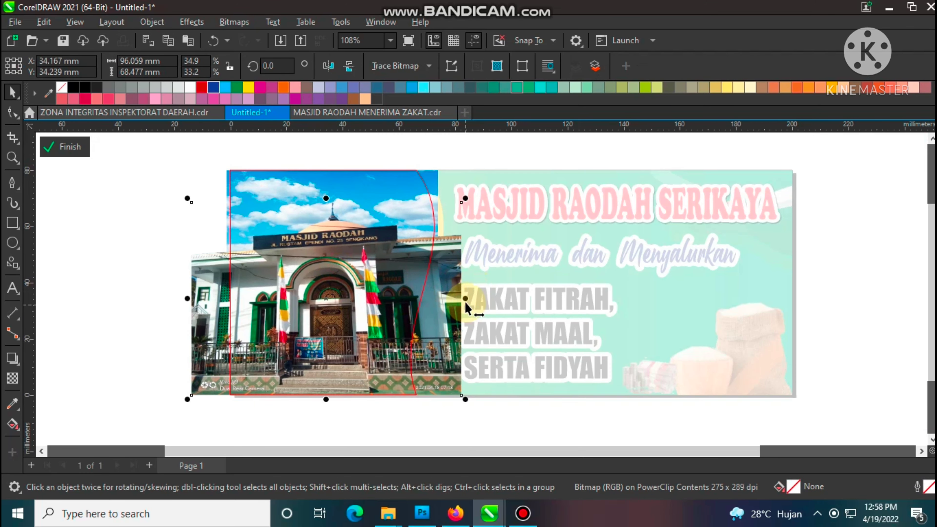
{"action": "double_click", "coordinate": [514, 420]}
Step: Scale the "Menerima dan Menyalurkan" line down proportionally to about 31 pt, roughly 72 mm wide
{"action": "scroll", "coordinate": [326, 260], "scroll_direction": "up", "scroll_amount": 2}
{"action": "scroll", "coordinate": [461, 251], "scroll_direction": "down", "scroll_amount": 1}
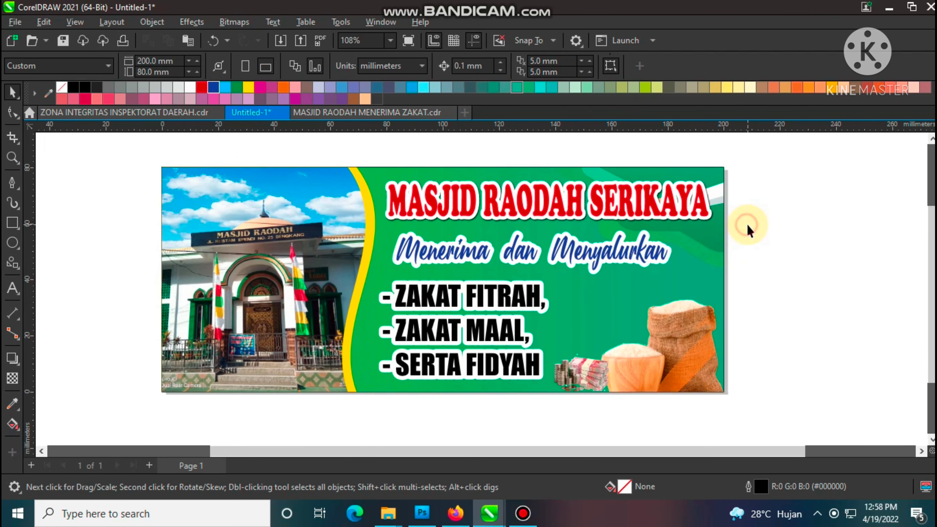
{"action": "scroll", "coordinate": [747, 226], "scroll_direction": "up", "scroll_amount": 1}
{"action": "left_click", "coordinate": [540, 248]}
{"action": "left_click_drag", "start_coordinate": [783, 225], "coordinate": [684, 230]}
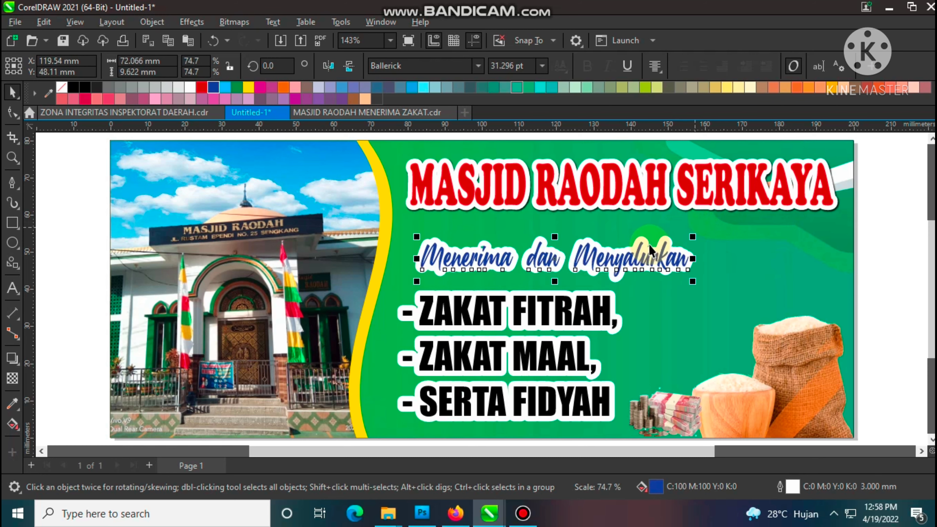
Step: Move the "Menerima dan Menyalurkan" line slightly left so it lines up with the start of the dashed list
{"action": "left_click", "coordinate": [623, 201]}
{"action": "left_click", "coordinate": [857, 268]}
{"action": "scroll", "coordinate": [352, 219], "scroll_direction": "down", "scroll_amount": 2}
{"action": "left_click", "coordinate": [464, 253]}
{"action": "scroll", "coordinate": [539, 254], "scroll_direction": "up", "scroll_amount": 1}
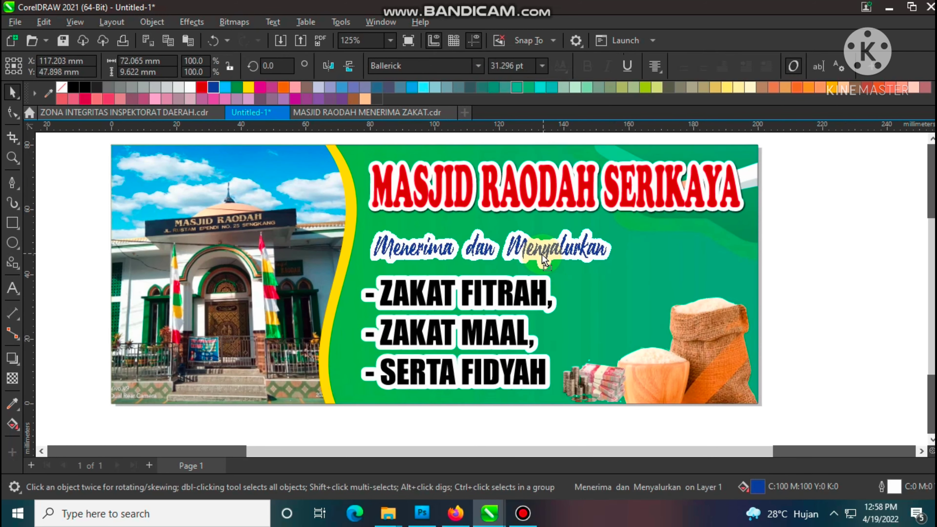
{"action": "scroll", "coordinate": [576, 256], "scroll_direction": "up", "scroll_amount": 1}
{"action": "left_click_drag", "start_coordinate": [577, 256], "coordinate": [579, 255]}
Step: Recolour the "Menerima dan Menyalurkan" line yellow with a green outline and stretch it to about 10.9 mm high
{"action": "scroll", "coordinate": [577, 255], "scroll_direction": "up", "scroll_amount": 1}
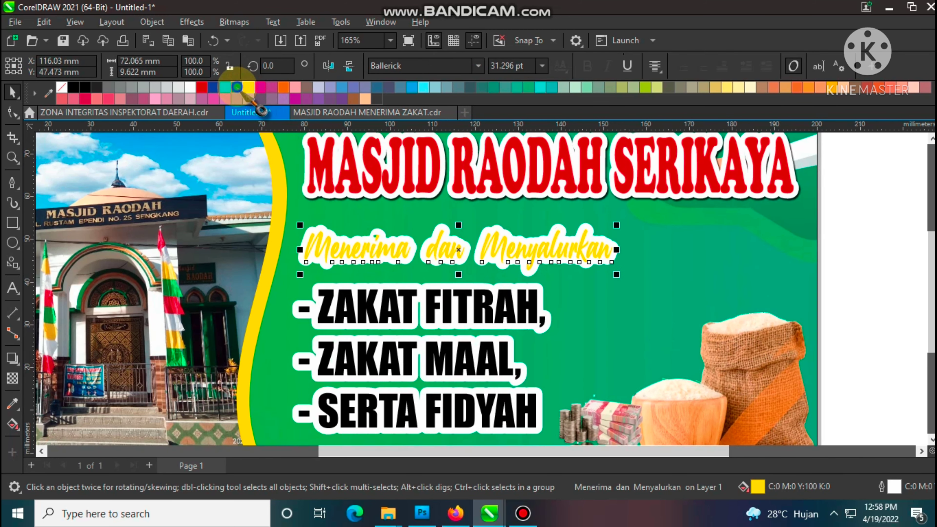
{"action": "scroll", "coordinate": [424, 210], "scroll_direction": "up", "scroll_amount": 1}
{"action": "left_click_drag", "start_coordinate": [260, 110], "coordinate": [470, 221]}
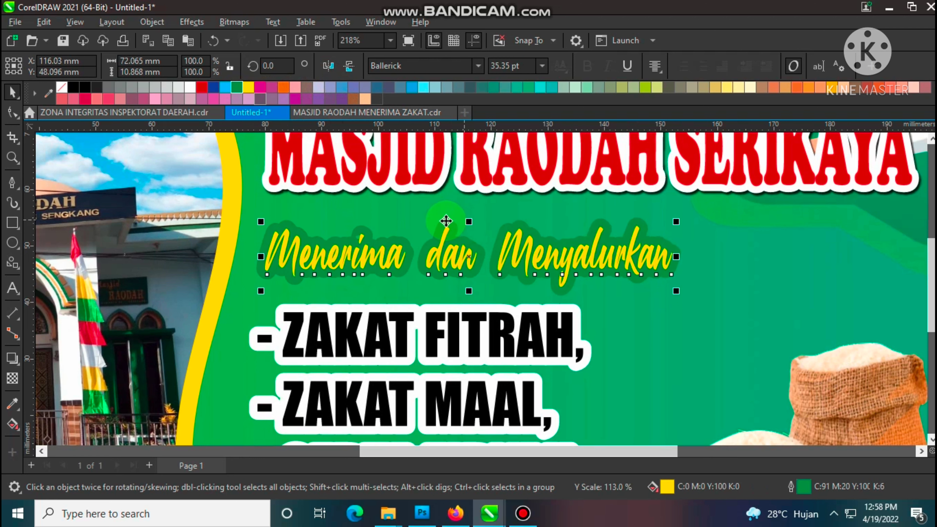
Step: Try a white fill on the "Menerima dan Menyalurkan" line and go back to the yellow fill with green outline
{"action": "right_click", "coordinate": [237, 87]}
{"action": "left_click", "coordinate": [273, 107]}
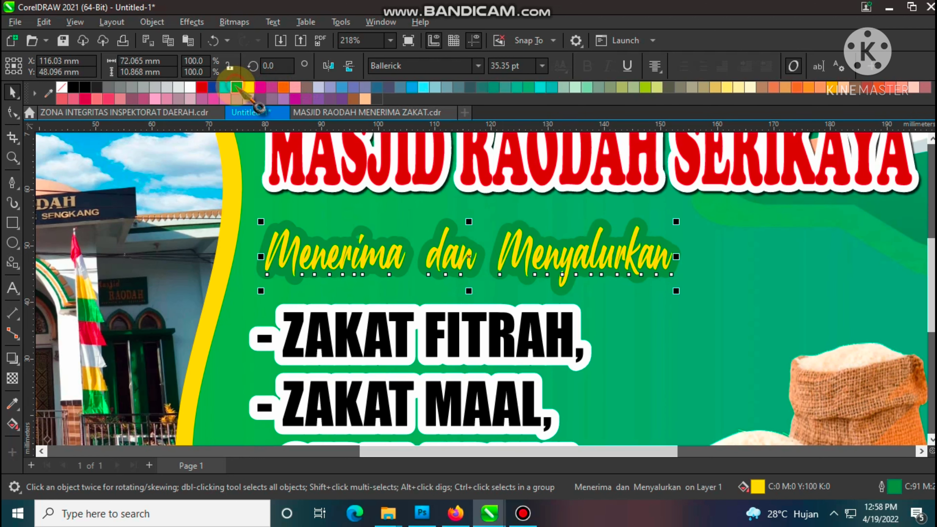
{"action": "key", "text": "ctrl+z"}
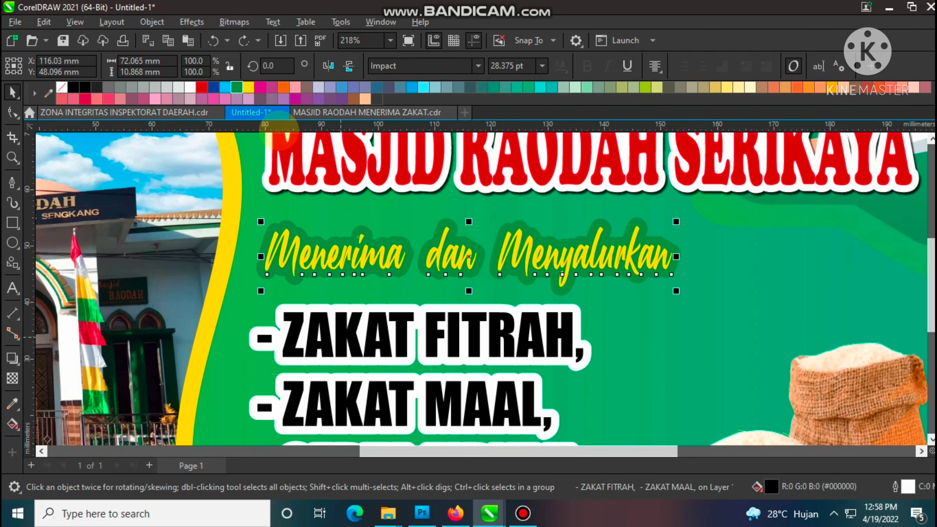
{"action": "left_click", "coordinate": [190, 87]}
{"action": "scroll", "coordinate": [290, 229], "scroll_direction": "down", "scroll_amount": 2}
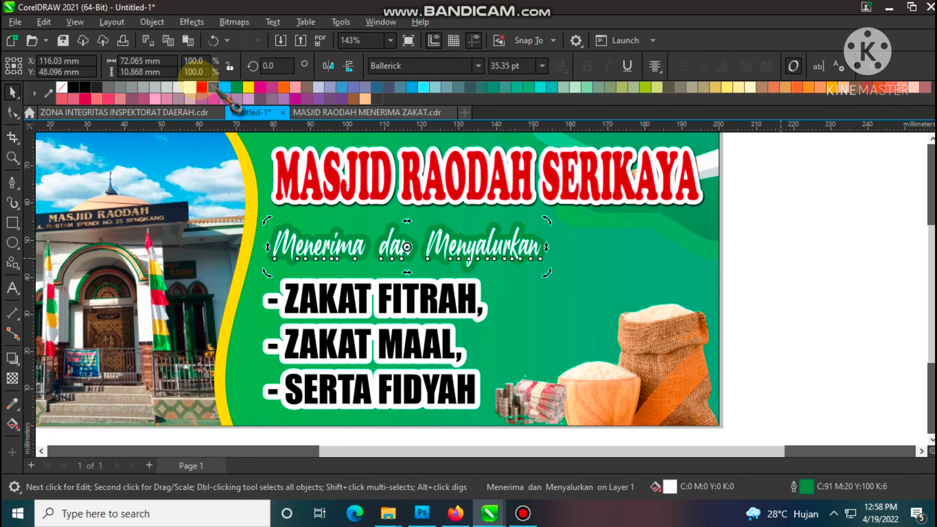
{"action": "left_click", "coordinate": [248, 87]}
{"action": "key", "text": "ctrl+z"}
{"action": "key", "text": "ctrl+z"}
{"action": "key", "text": "ctrl+z"}
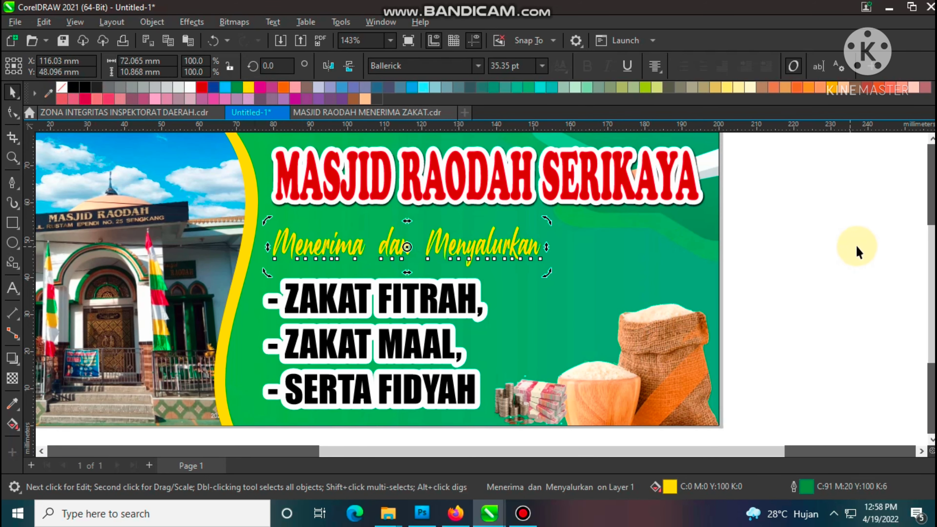
Step: Reduce the dashed zakat list to about 23.4 pt and increase its line spacing toward the banner's lower edge
{"action": "scroll", "coordinate": [442, 296], "scroll_direction": "up", "scroll_amount": 1}
{"action": "scroll", "coordinate": [369, 332], "scroll_direction": "down", "scroll_amount": 1}
{"action": "left_click", "coordinate": [322, 399]}
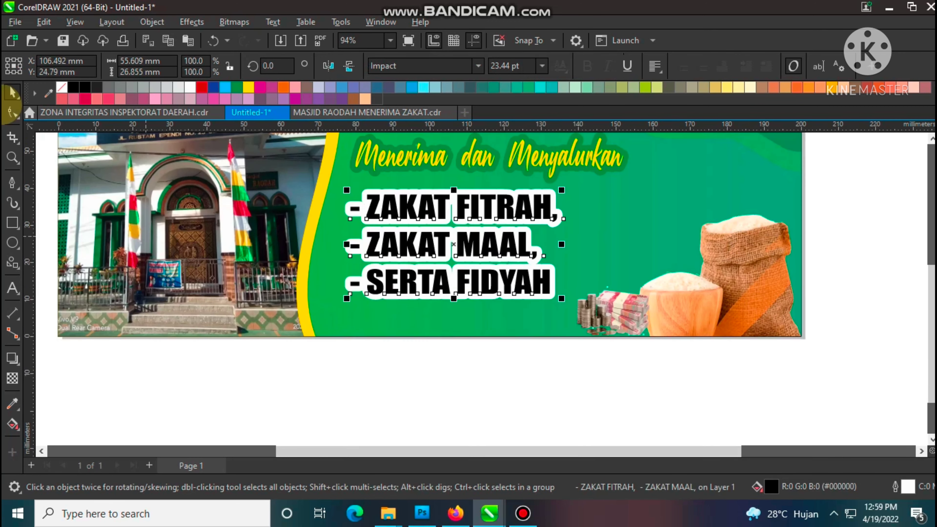
{"action": "double_click", "coordinate": [361, 306]}
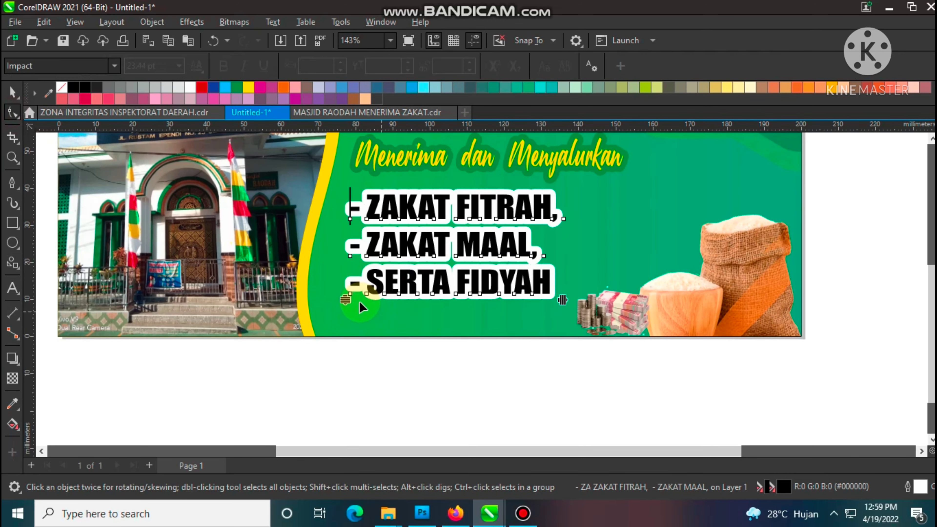
{"action": "left_click", "coordinate": [347, 315]}
{"action": "left_click_drag", "start_coordinate": [347, 301], "coordinate": [350, 324]}
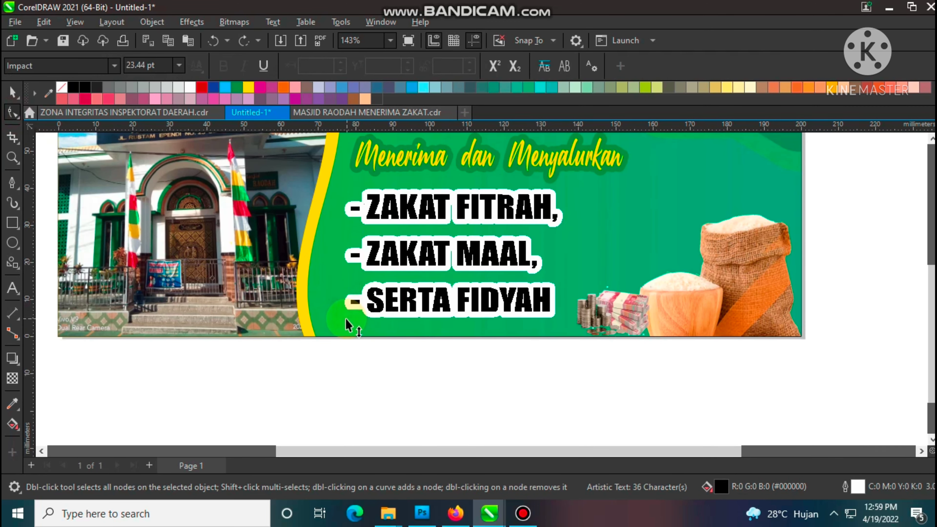